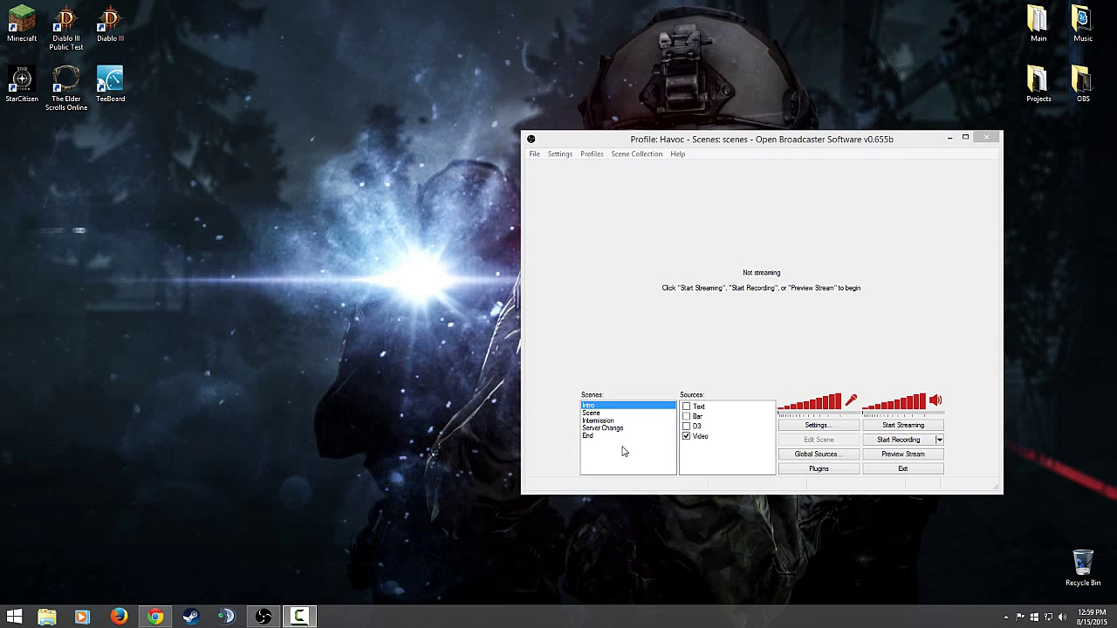
Add a scene named 'New intro' to the bottom of the scene list.
right_click(610, 452)
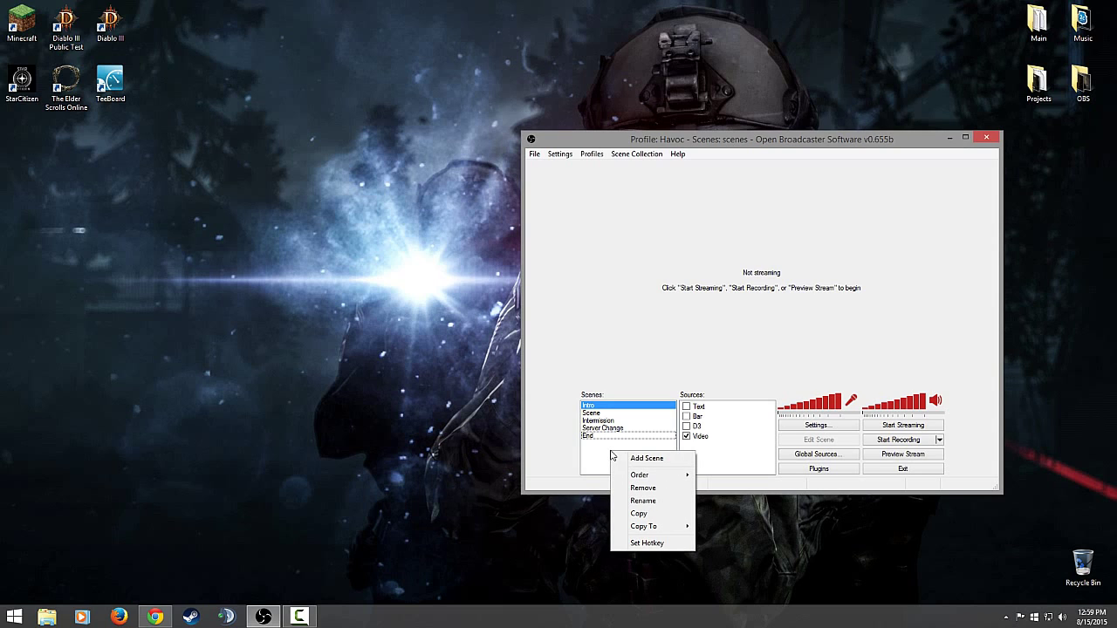
click(675, 465)
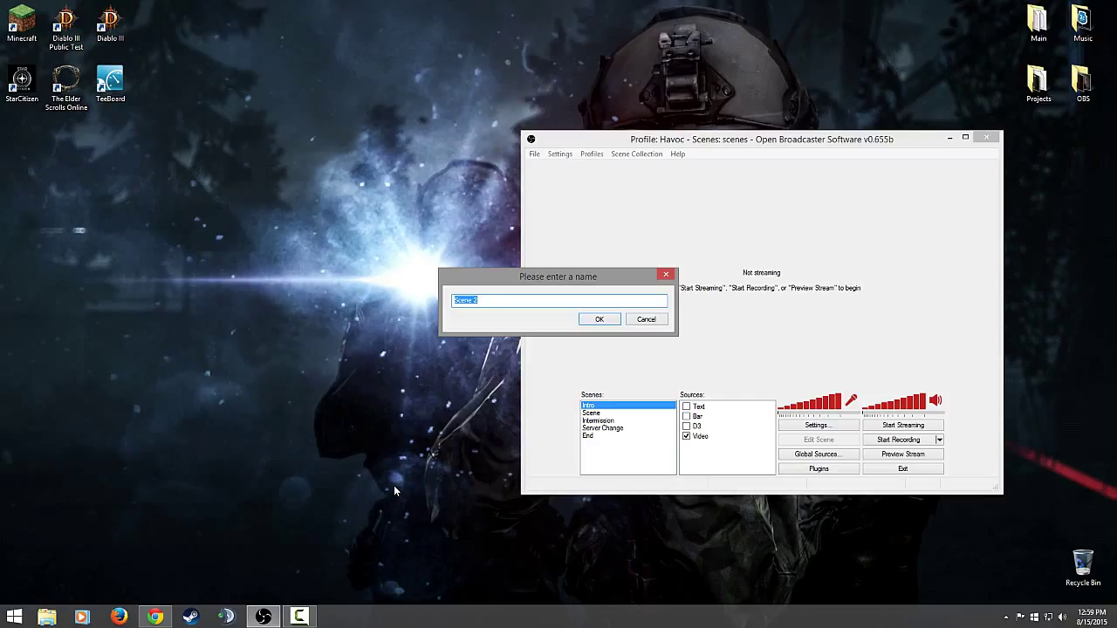
text(New intro)
key(Return)
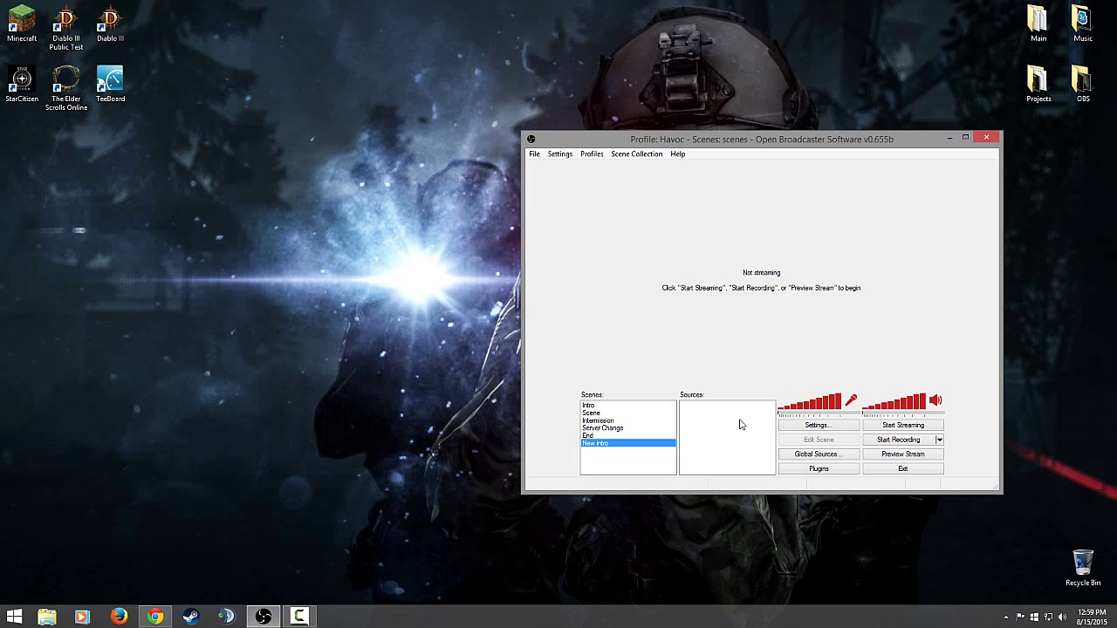
Bring up the Add submenu of the New intro scene's Sources list.
right_click(740, 425)
mouse_move(788, 429)
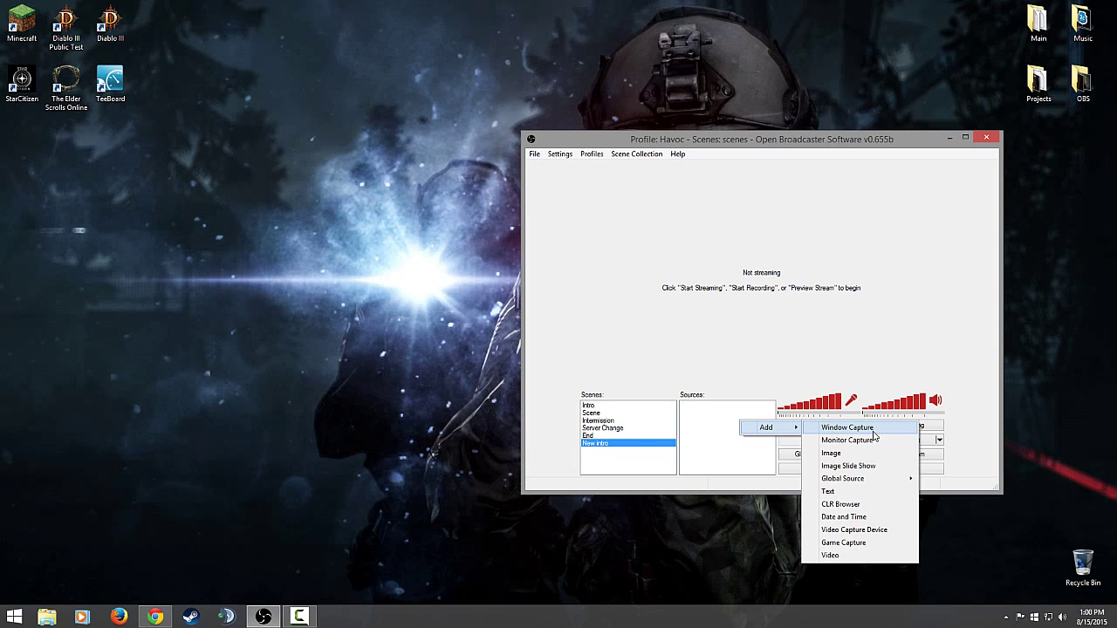
Add an image source named Image that loads over2.jpg from the OBS folder.
click(856, 453)
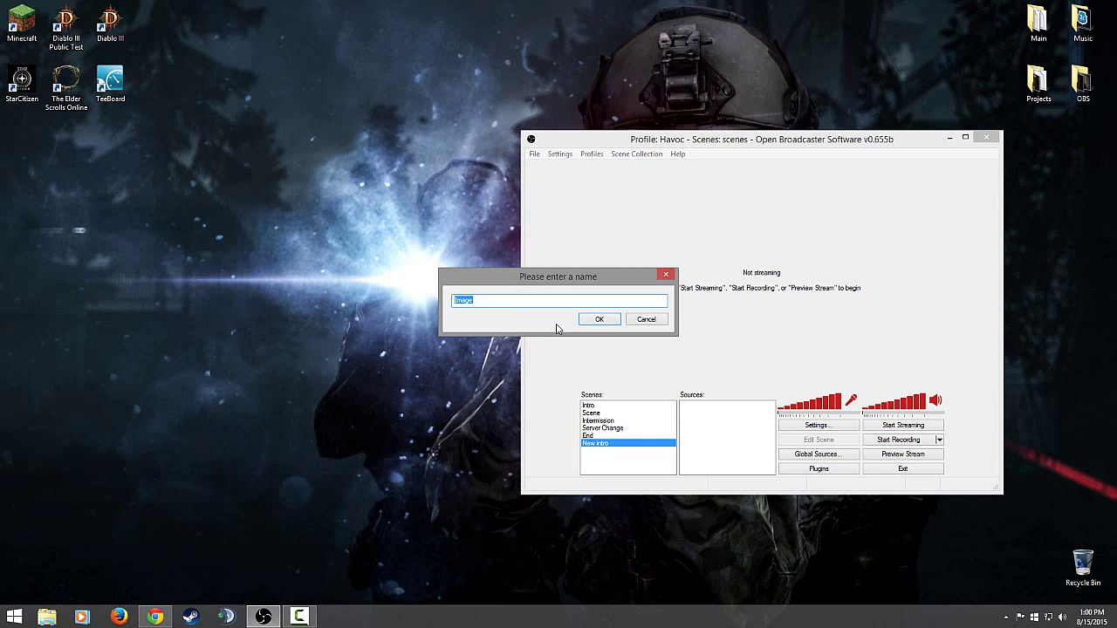
click(599, 319)
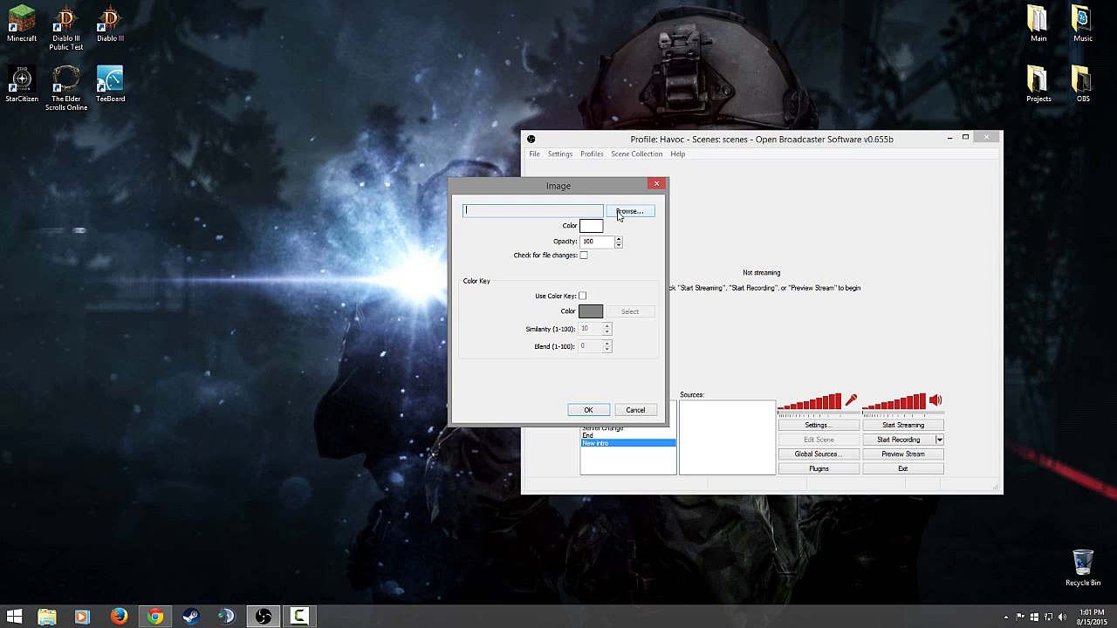
click(620, 214)
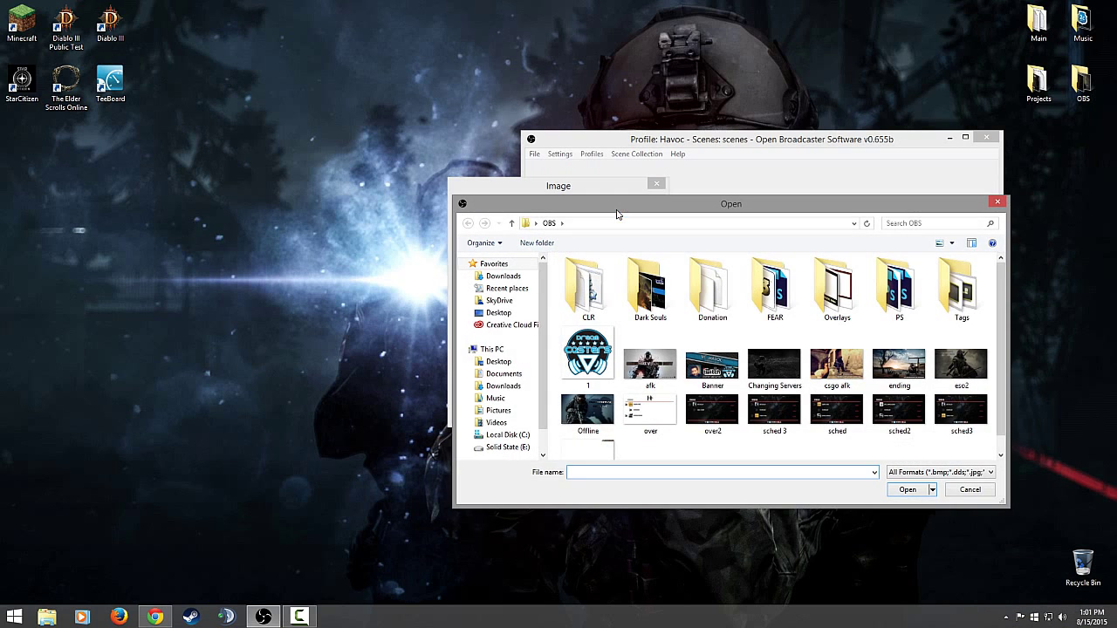
click(725, 412)
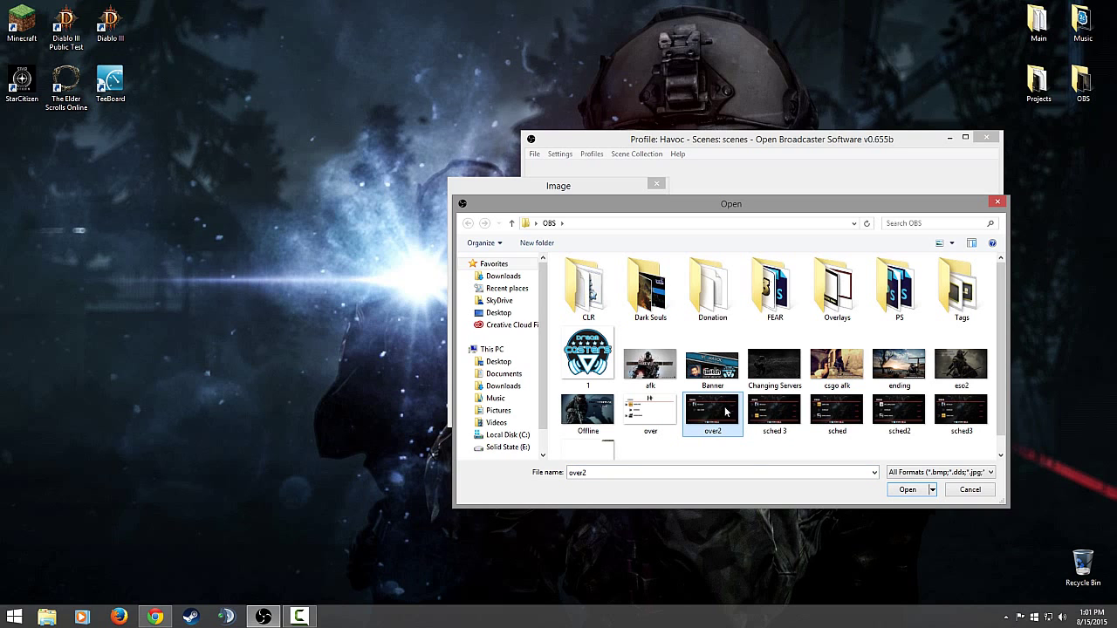
click(908, 490)
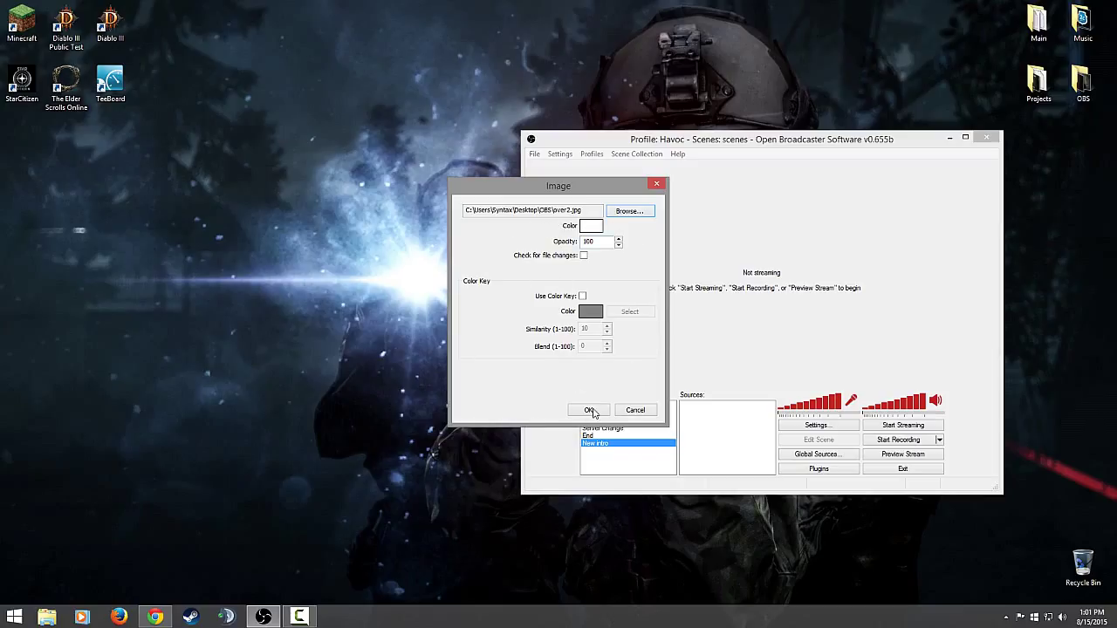
click(591, 411)
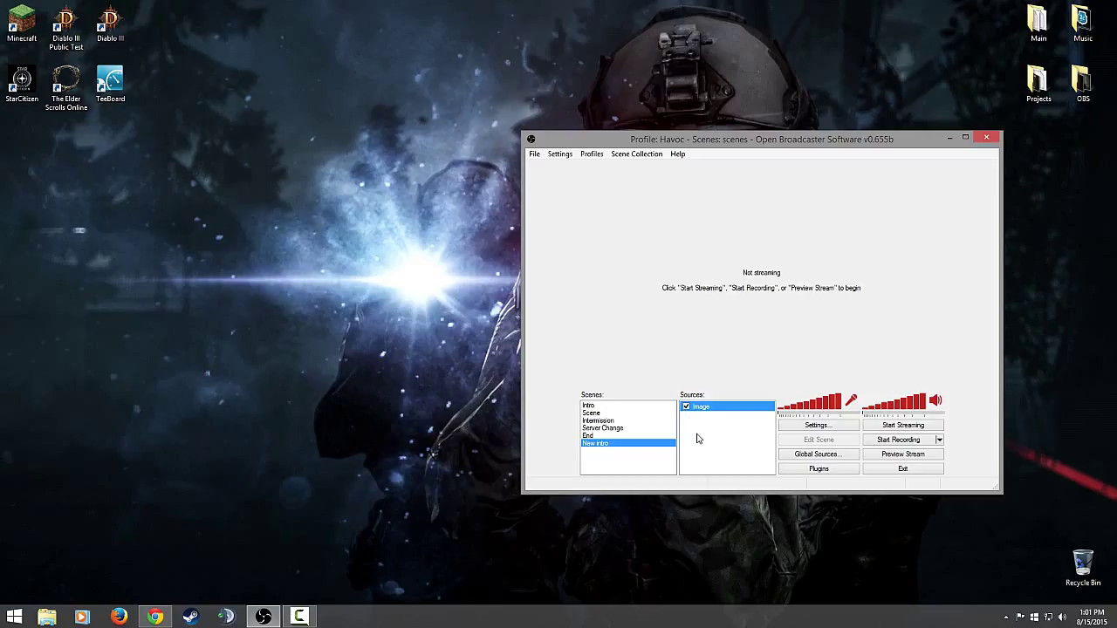
Start Preview Stream and enlarge the OBS window down-left and up-left for a bigger preview.
click(930, 457)
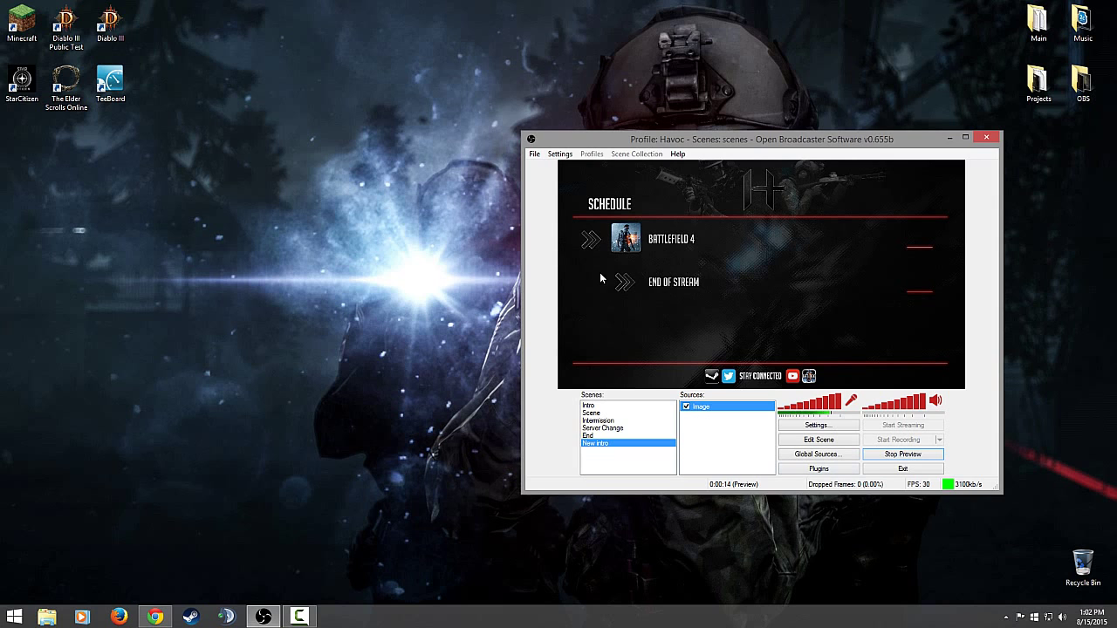
drag(525, 503, 262, 592)
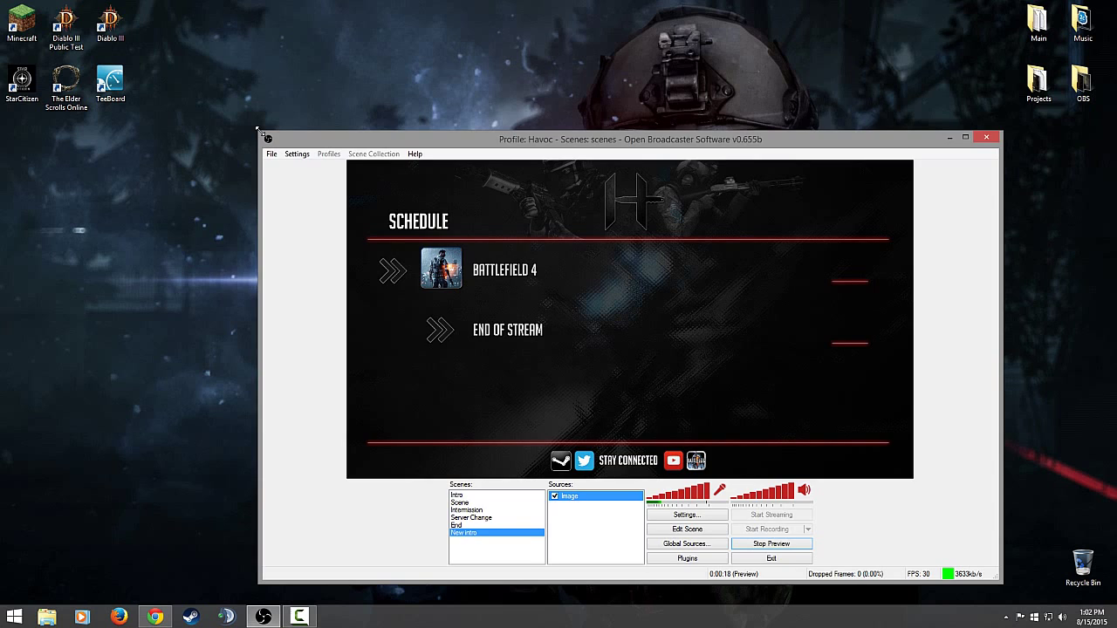
drag(259, 132, 199, 85)
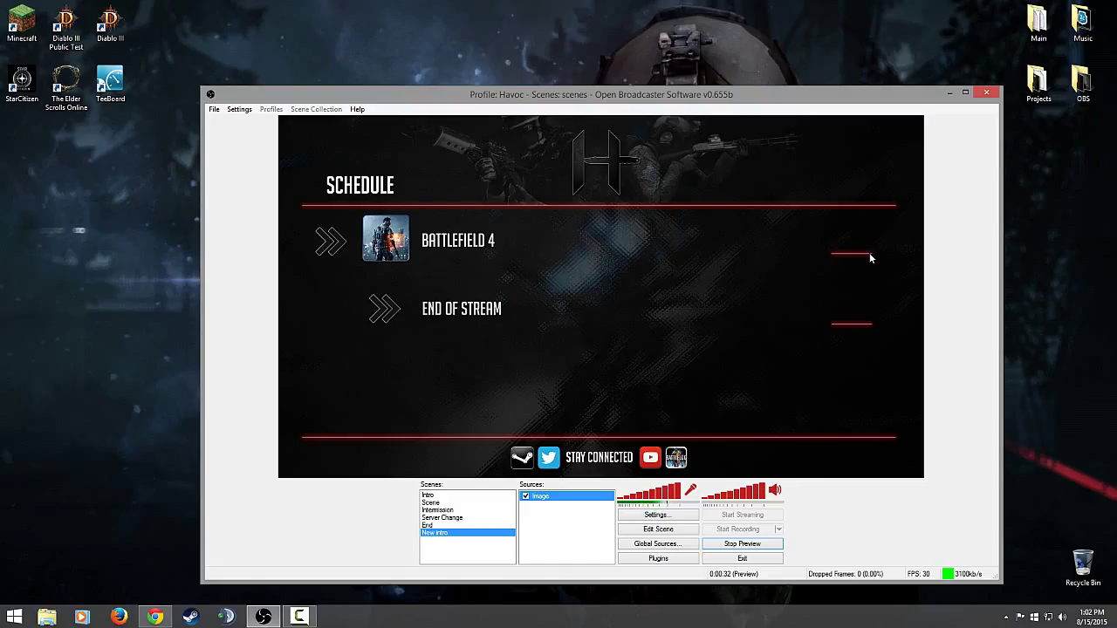
Add a text source named 'Text' to the New intro scene.
right_click(539, 511)
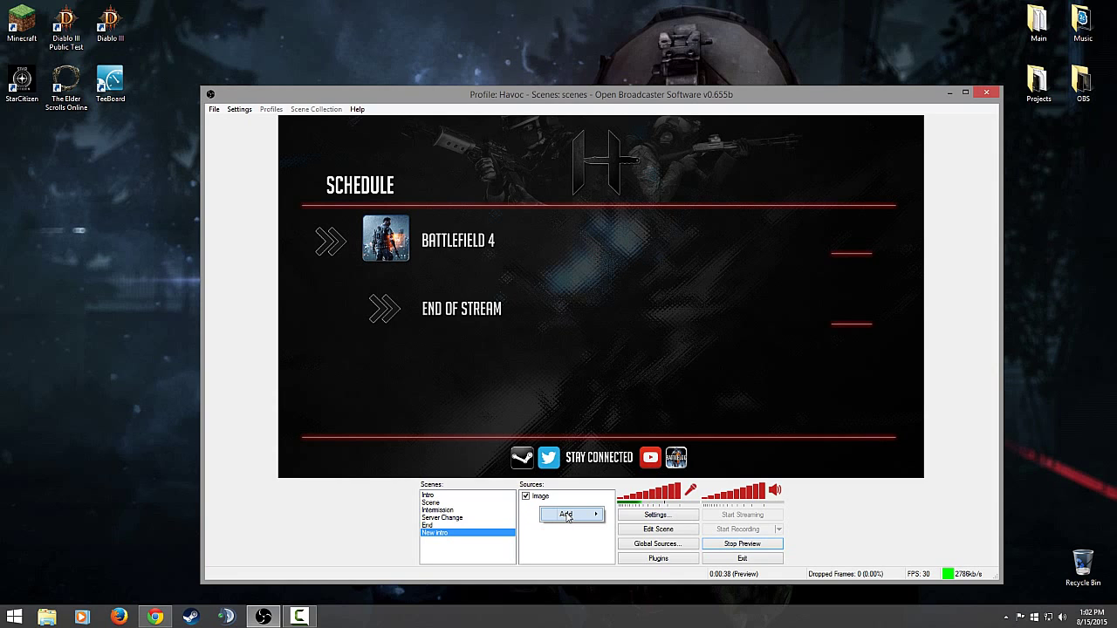
mouse_move(567, 514)
click(644, 450)
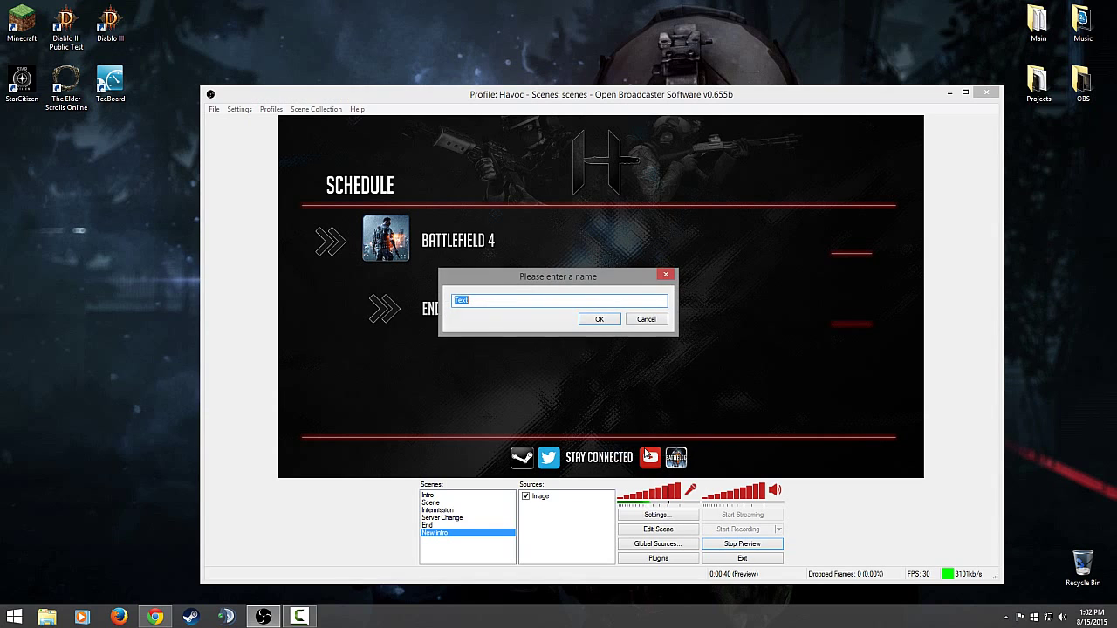
text(Text)
click(599, 320)
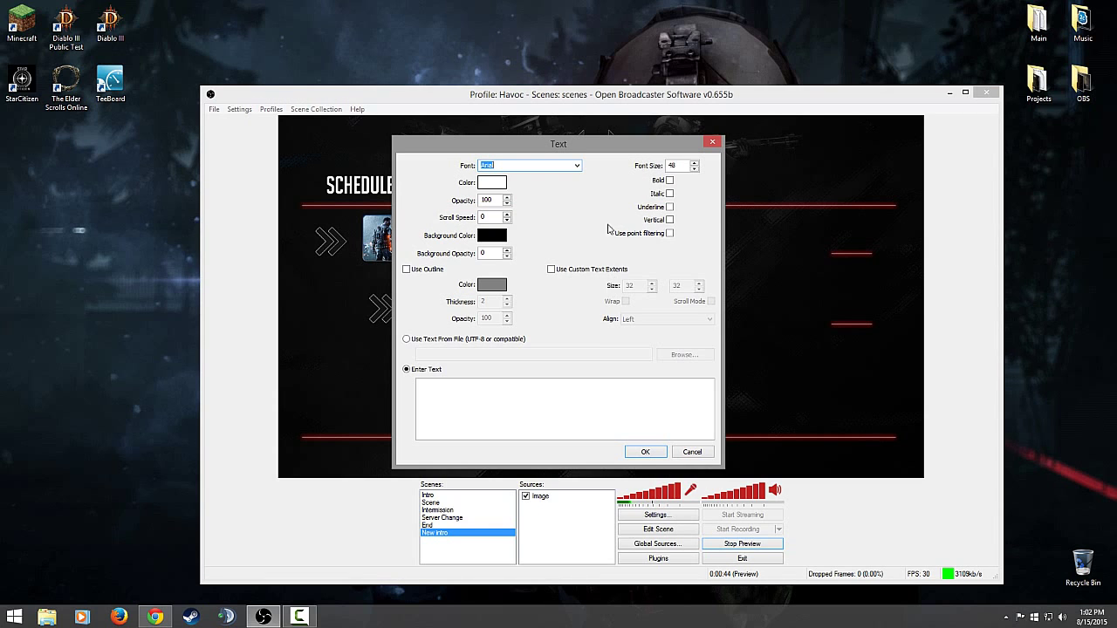
drag(640, 151, 332, 201)
Set the text source's font to BigNoodleTitling and its text to '1:15 pm'.
click(269, 214)
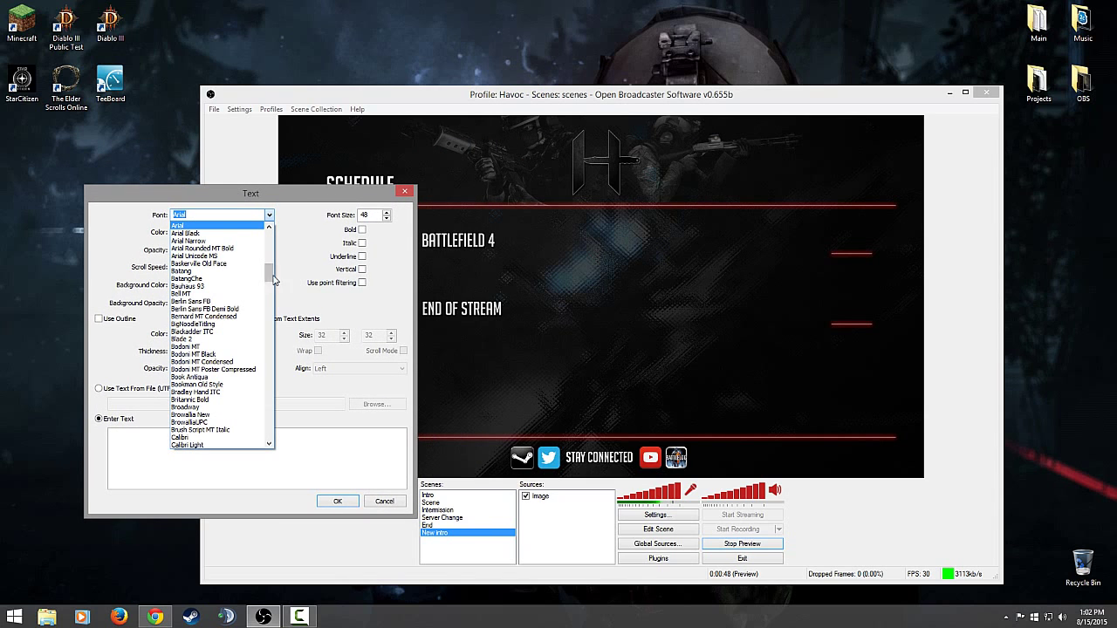
drag(270, 281, 266, 290)
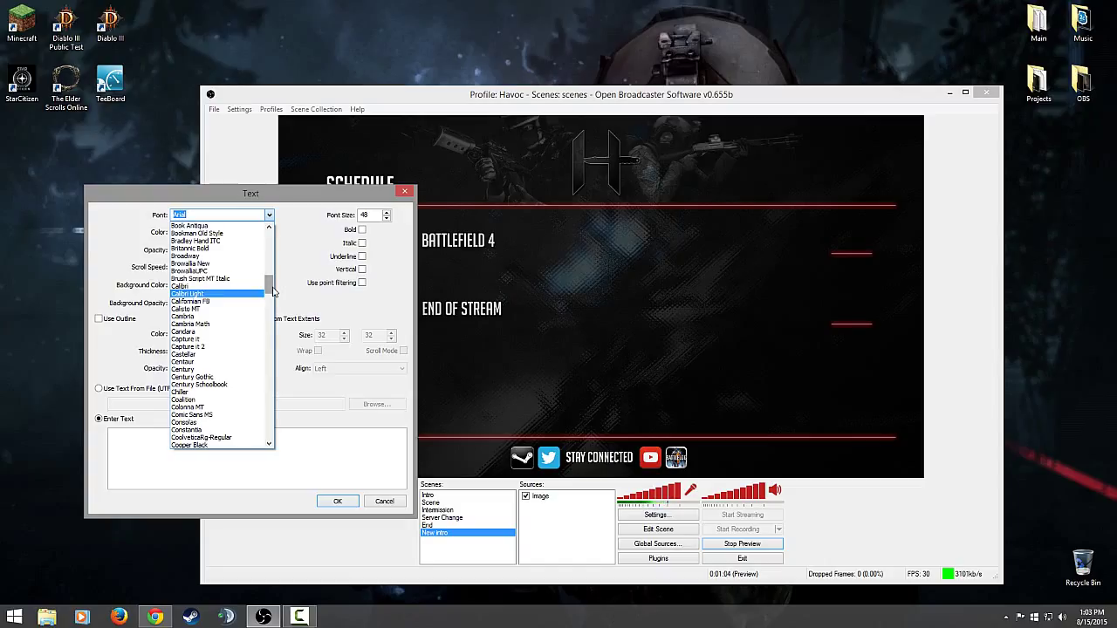
scroll(272, 291, up, 2)
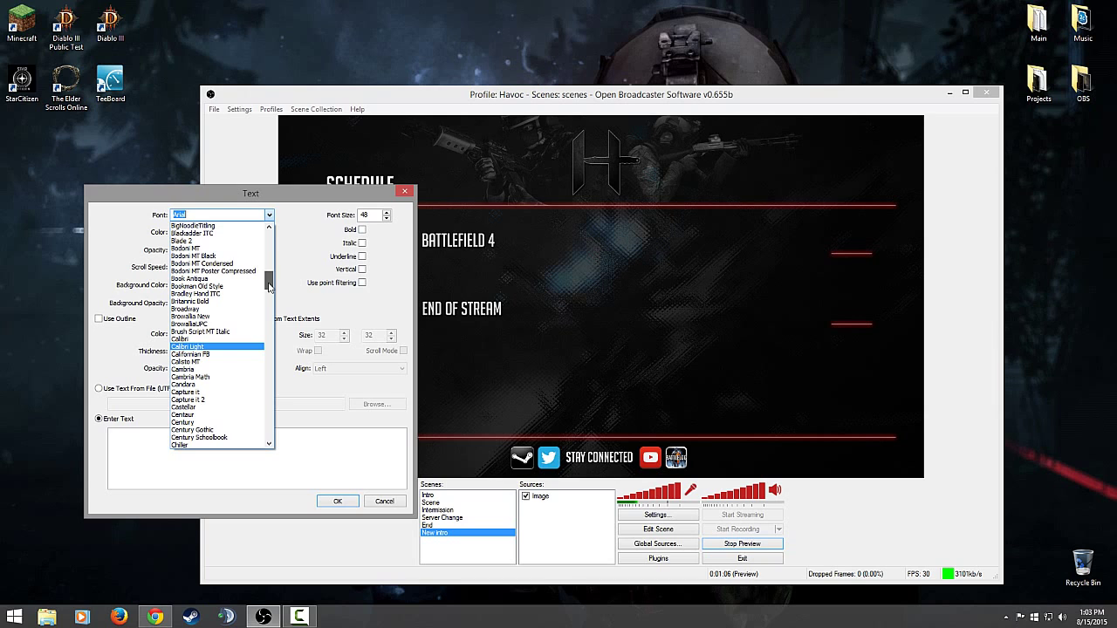
scroll(251, 338, up, 3)
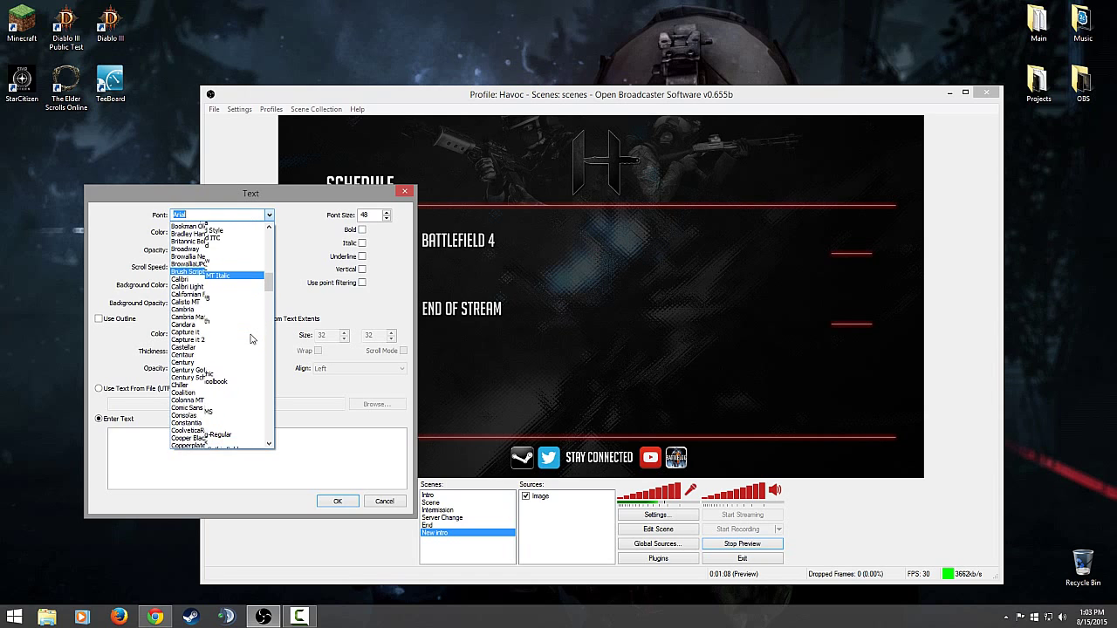
scroll(251, 339, up, 2)
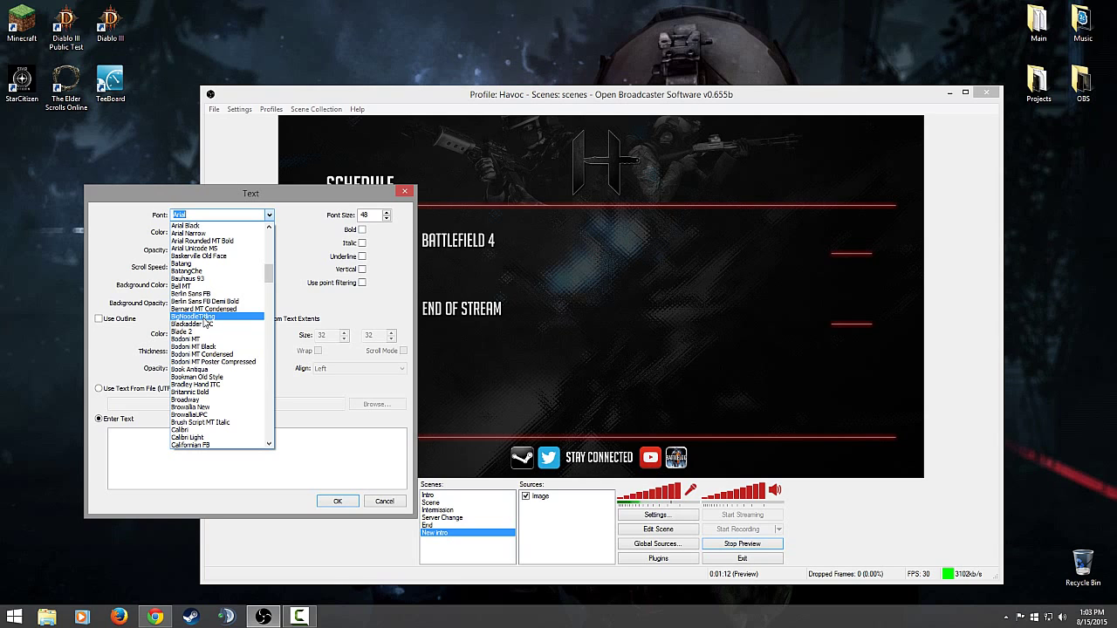
click(203, 317)
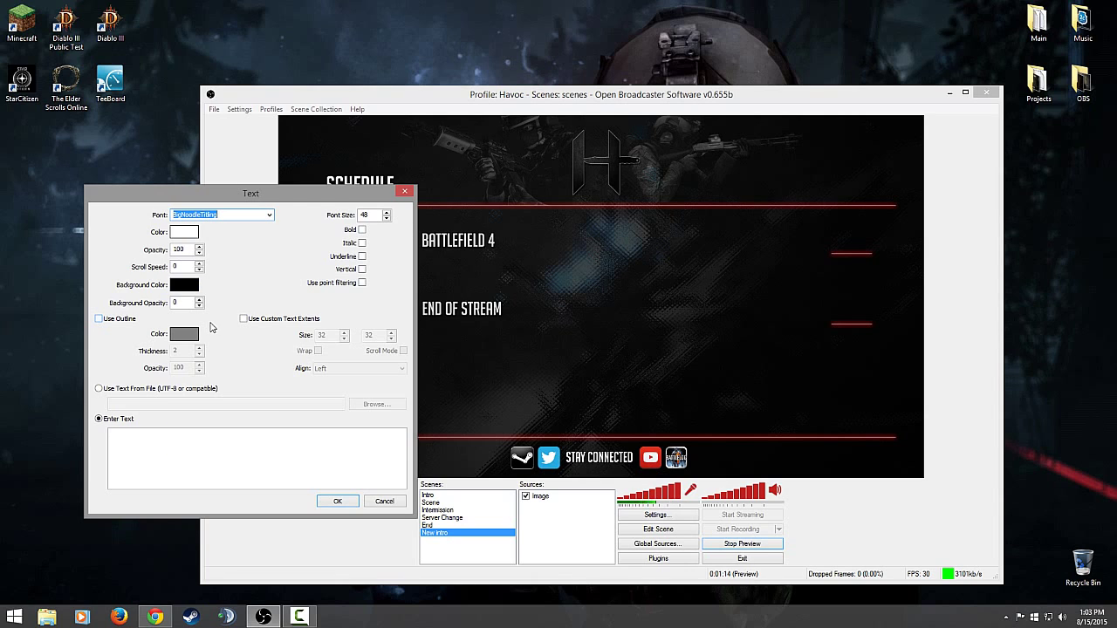
drag(309, 195, 282, 192)
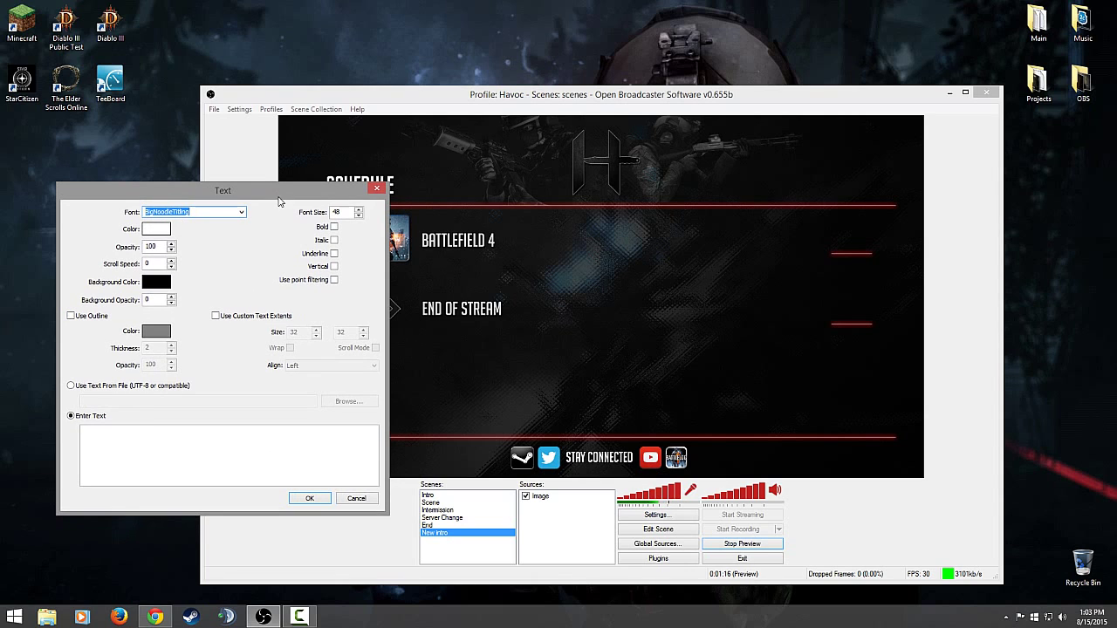
click(181, 430)
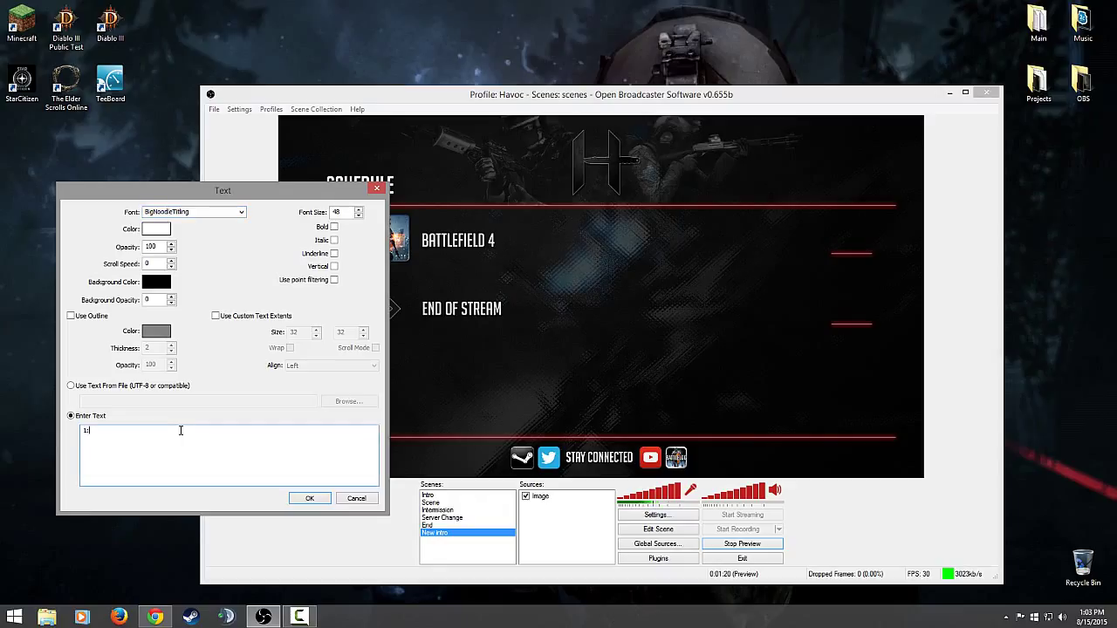
text(1:15 pm)
click(309, 499)
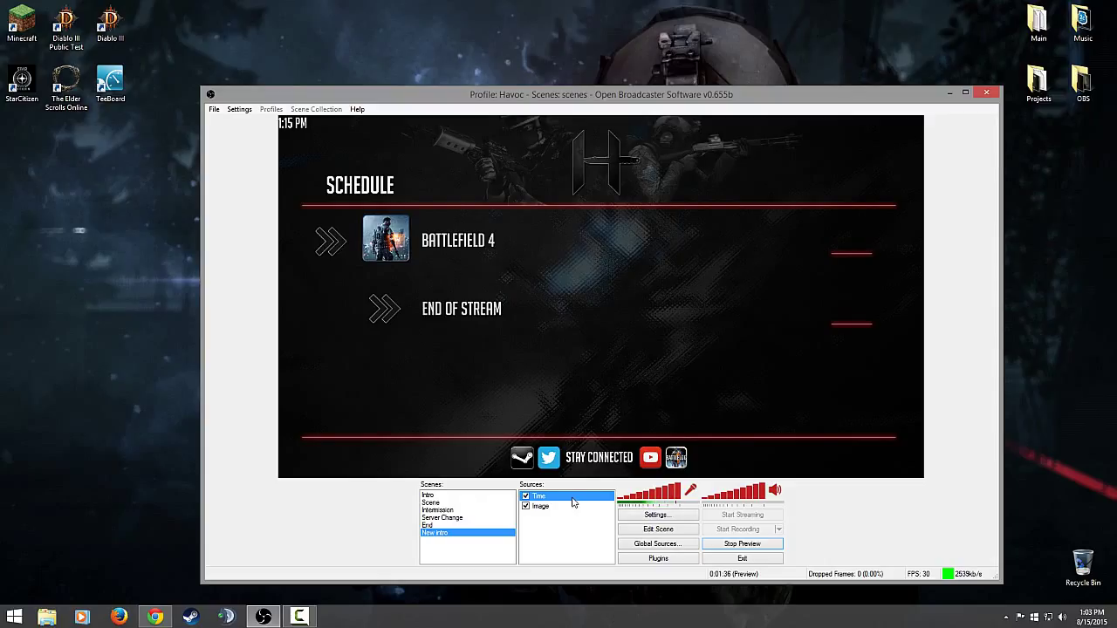
In scene editing, drag the 1:15 PM clock beside the Battlefield 4 entry.
click(682, 536)
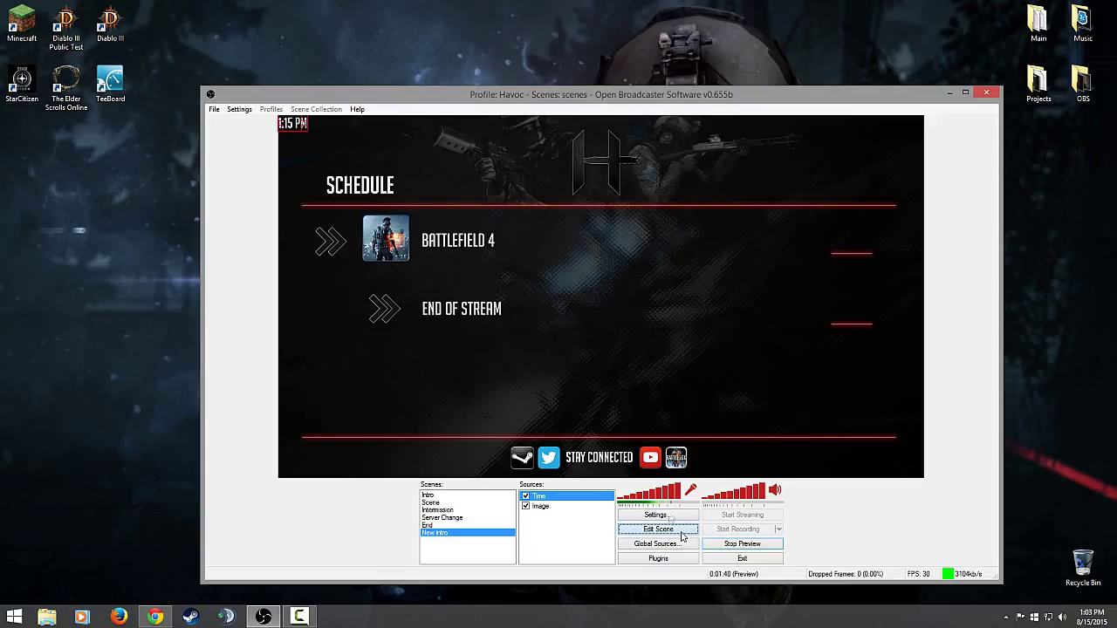
click(543, 508)
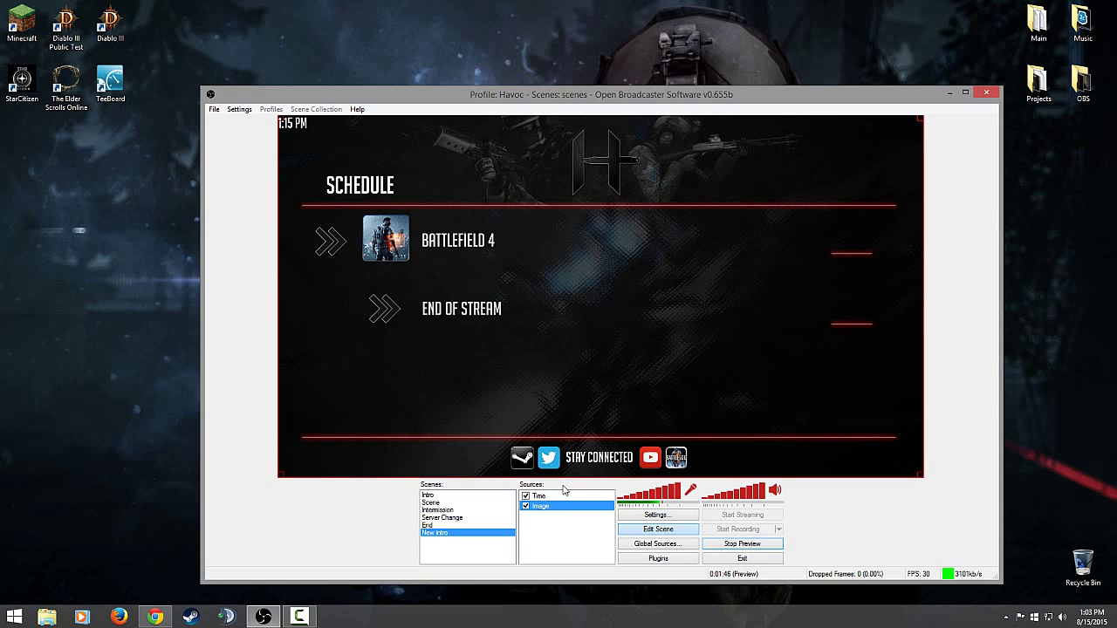
click(553, 498)
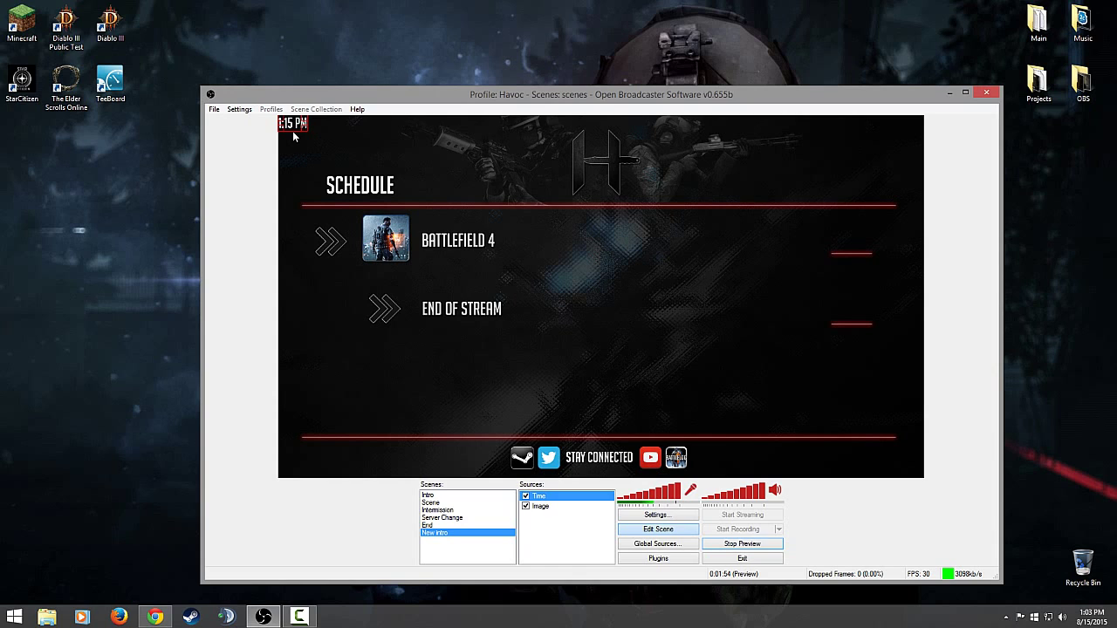
drag(297, 123, 849, 245)
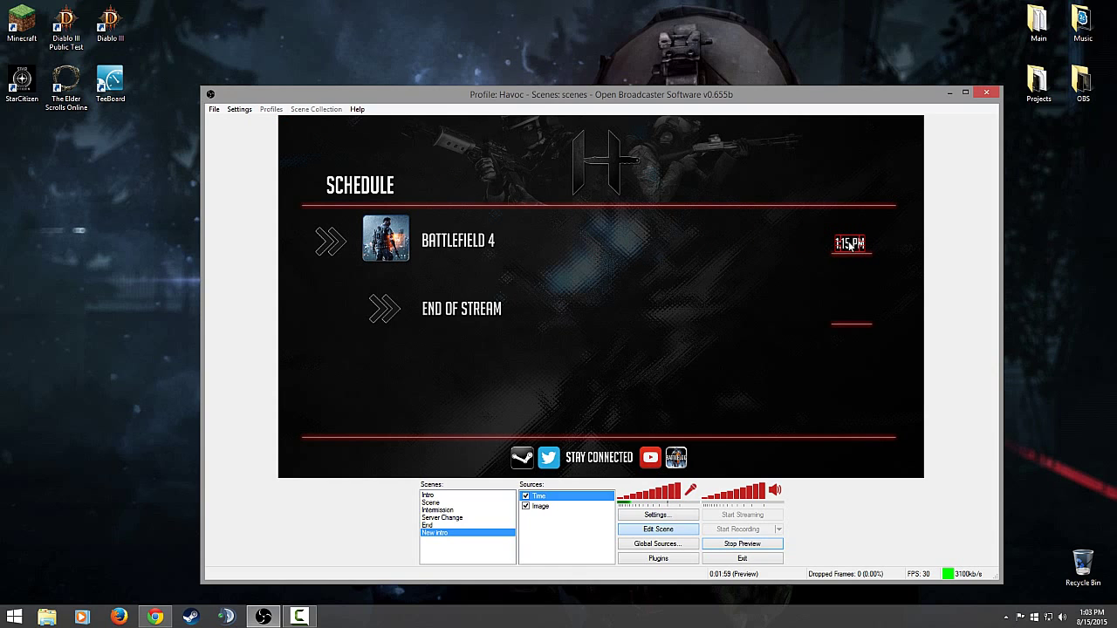
click(658, 528)
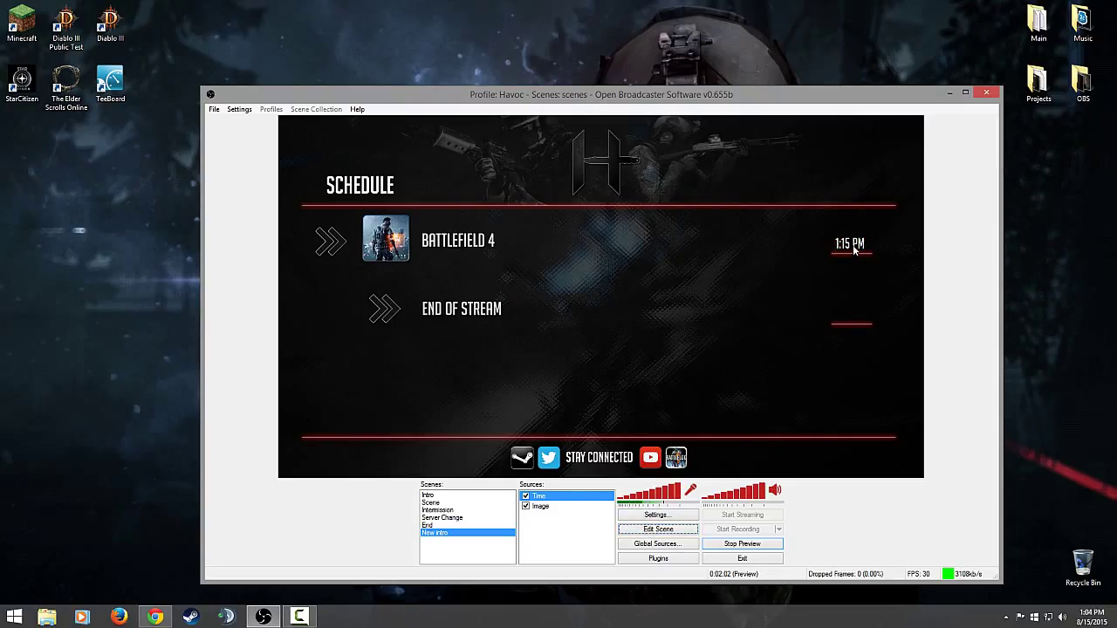
Raise the Time source's font size six steps in its properties and apply.
right_click(562, 495)
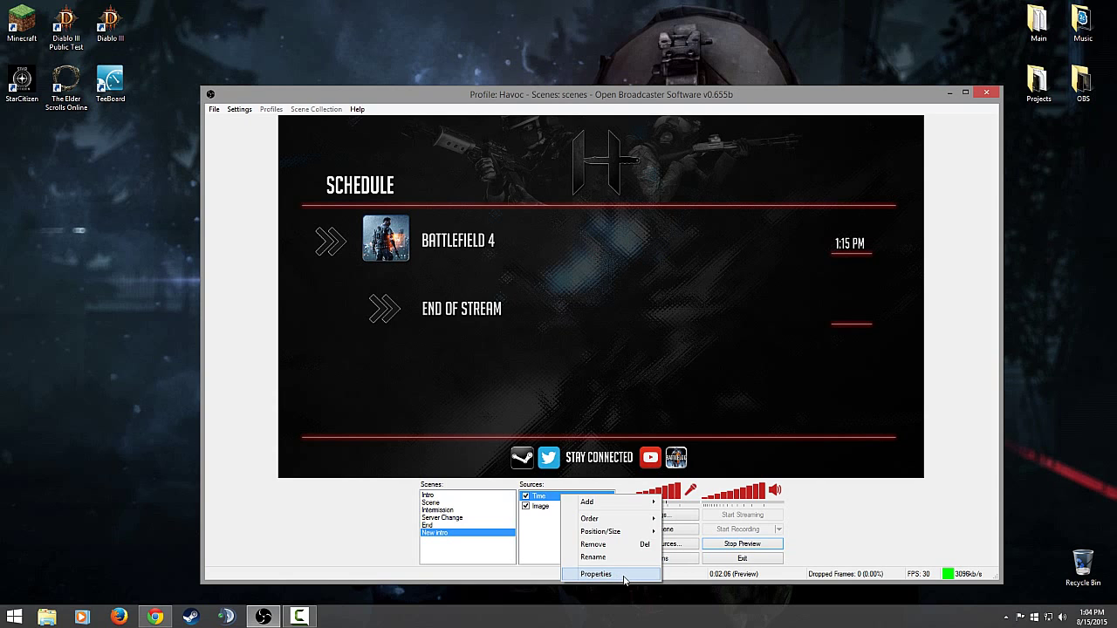
click(596, 574)
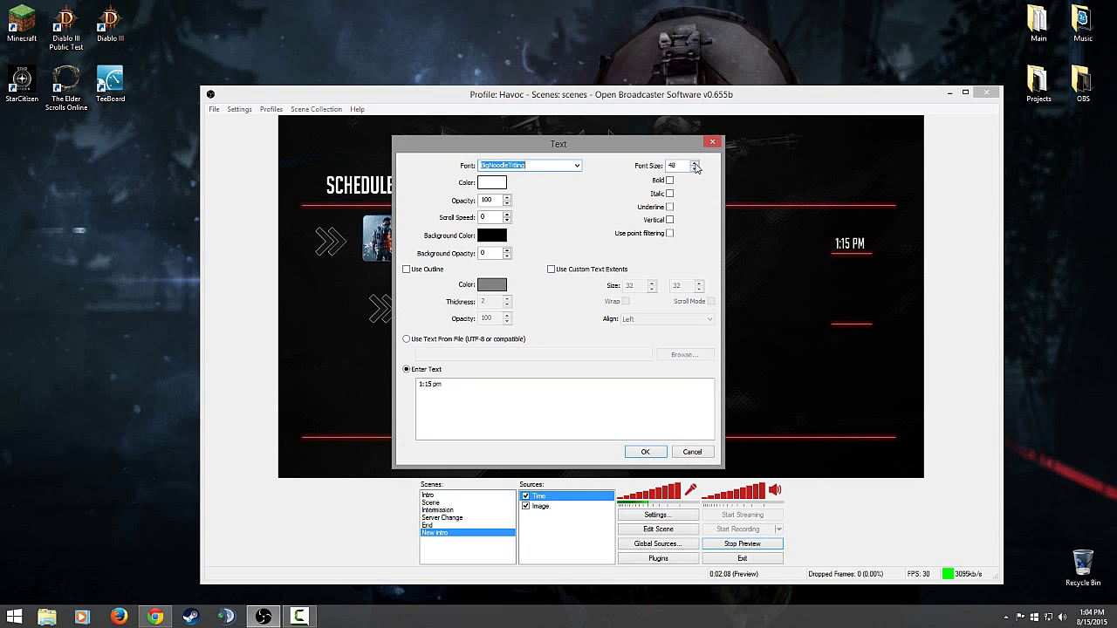
click(695, 163)
click(694, 163)
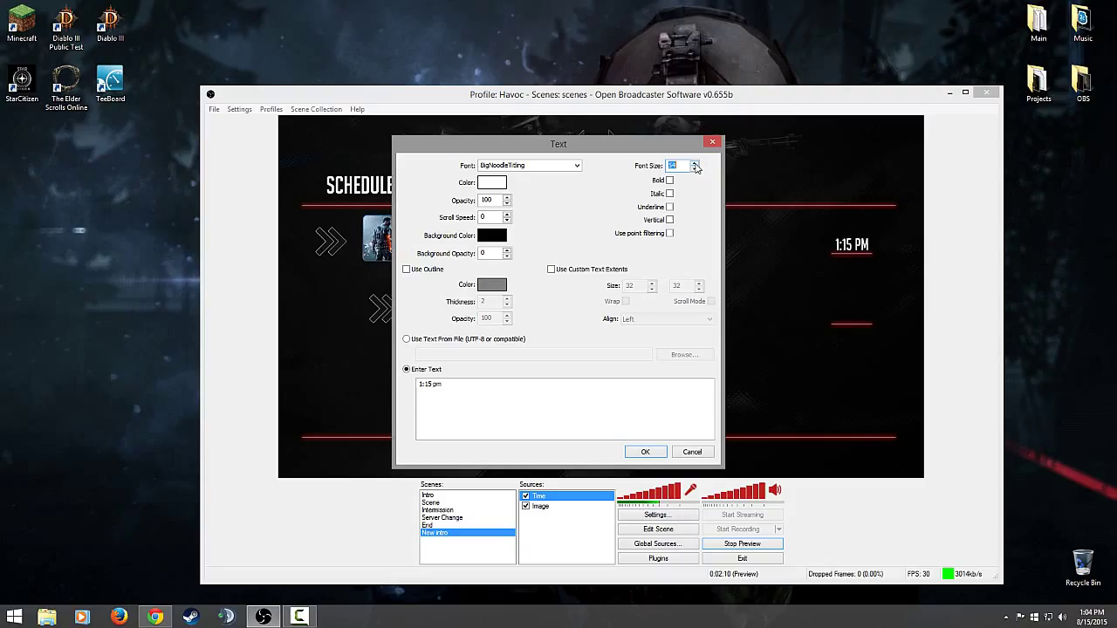
click(694, 164)
click(695, 164)
click(695, 164)
click(694, 164)
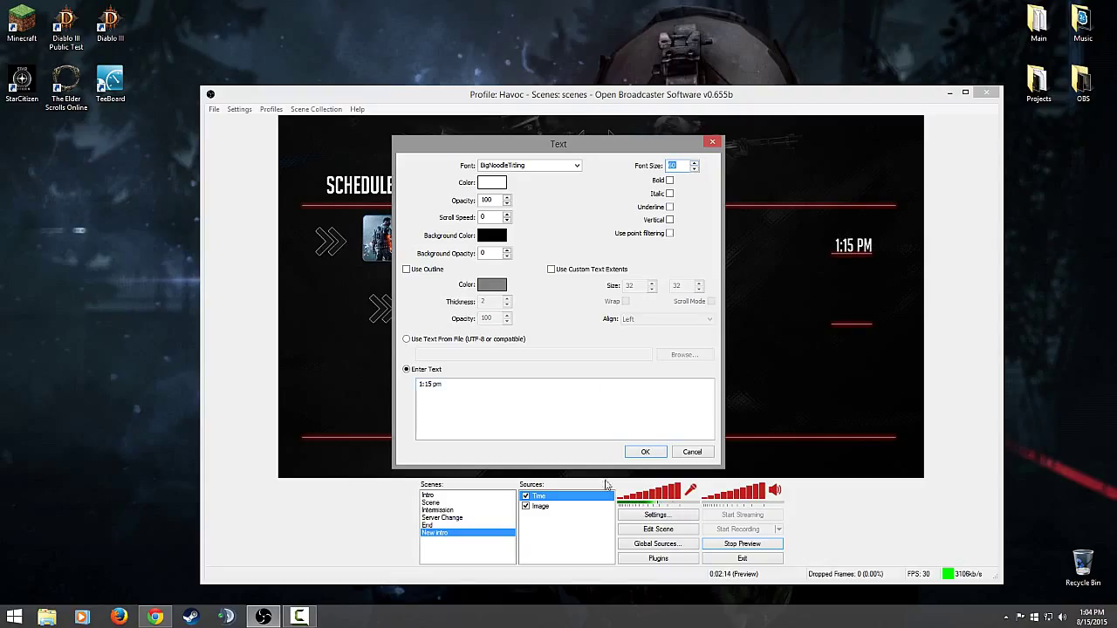
click(643, 452)
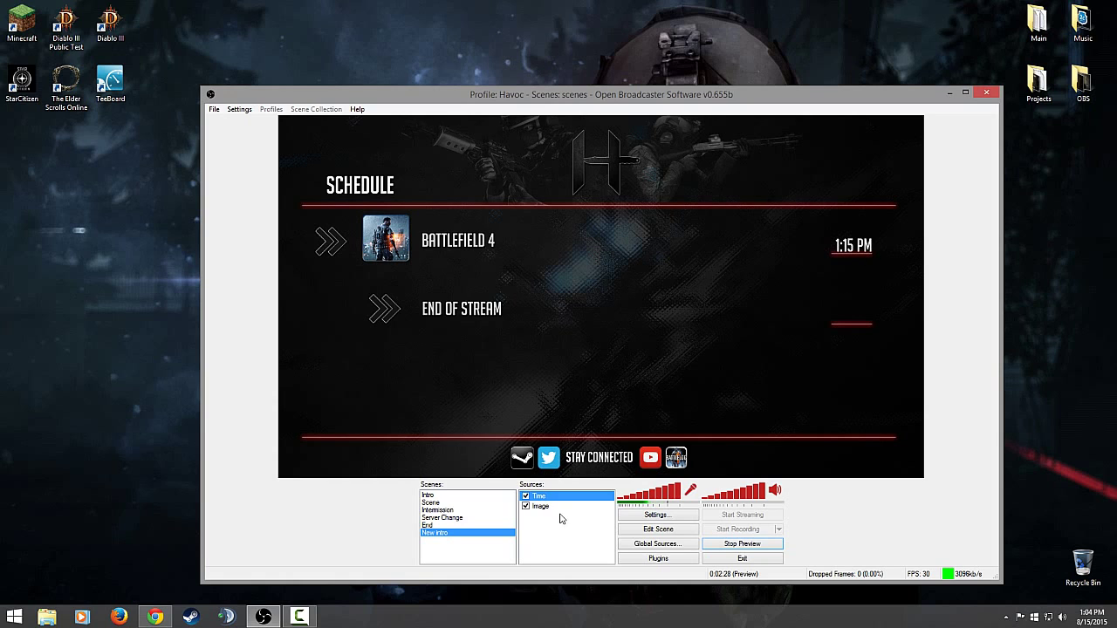
In scene editing, move the clock just above the End of Stream entry.
click(647, 534)
drag(850, 253, 585, 311)
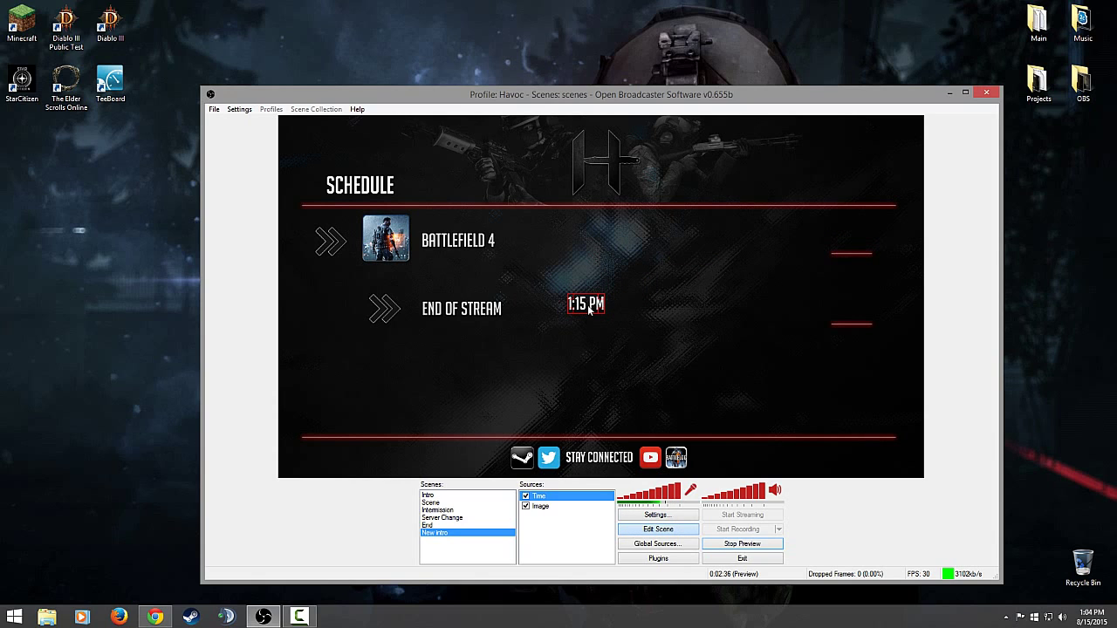
drag(589, 310, 598, 292)
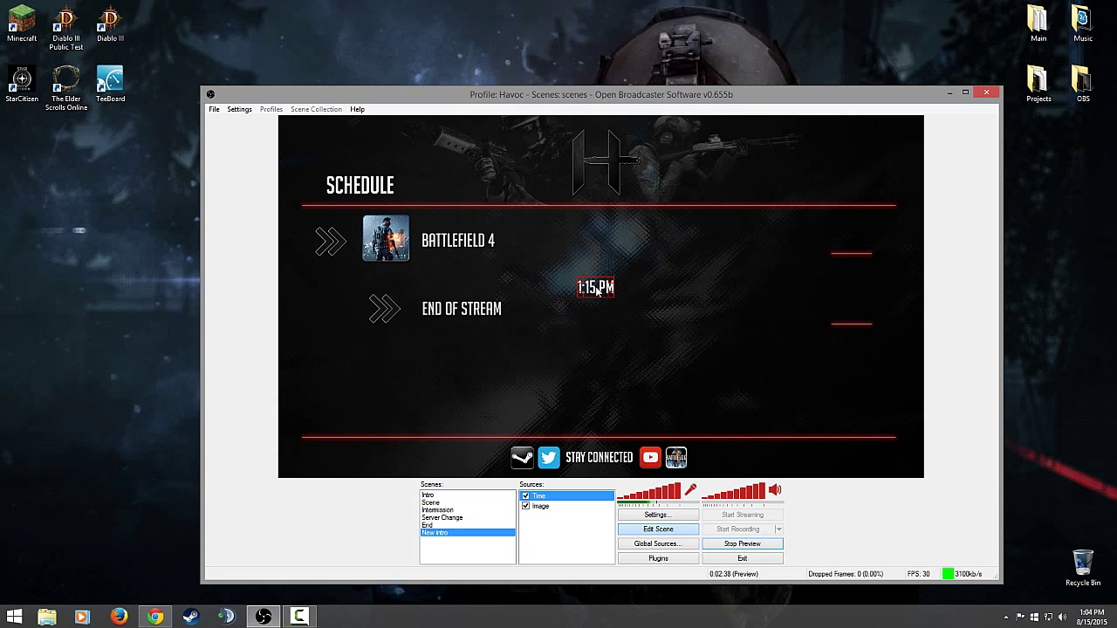
Center the clock, enlarge it greatly, and place it on the right side.
right_click(573, 499)
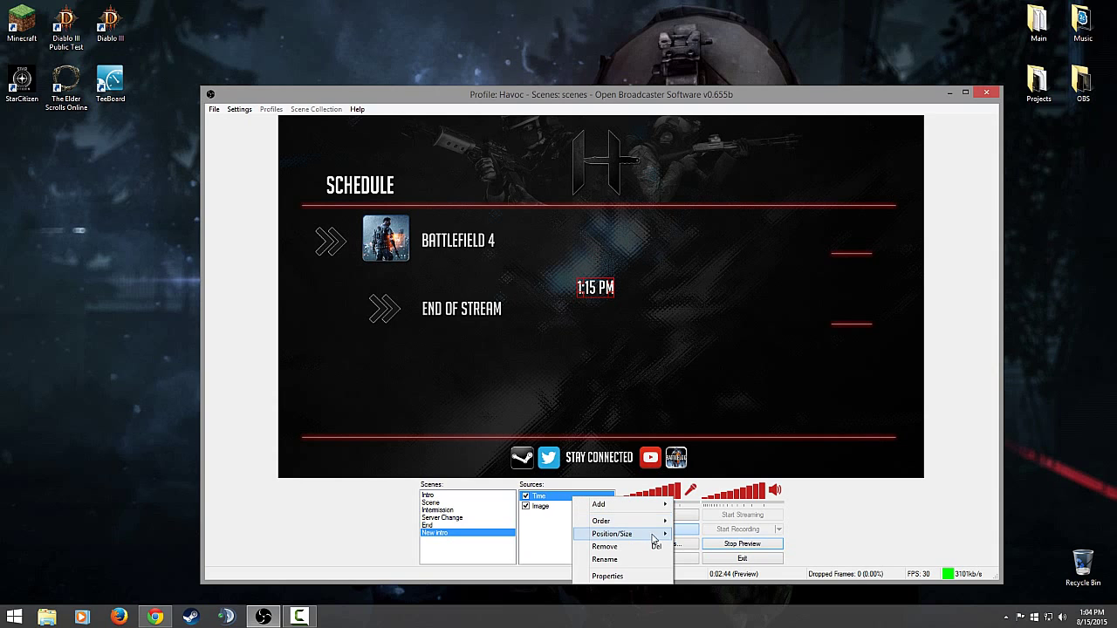
mouse_move(653, 535)
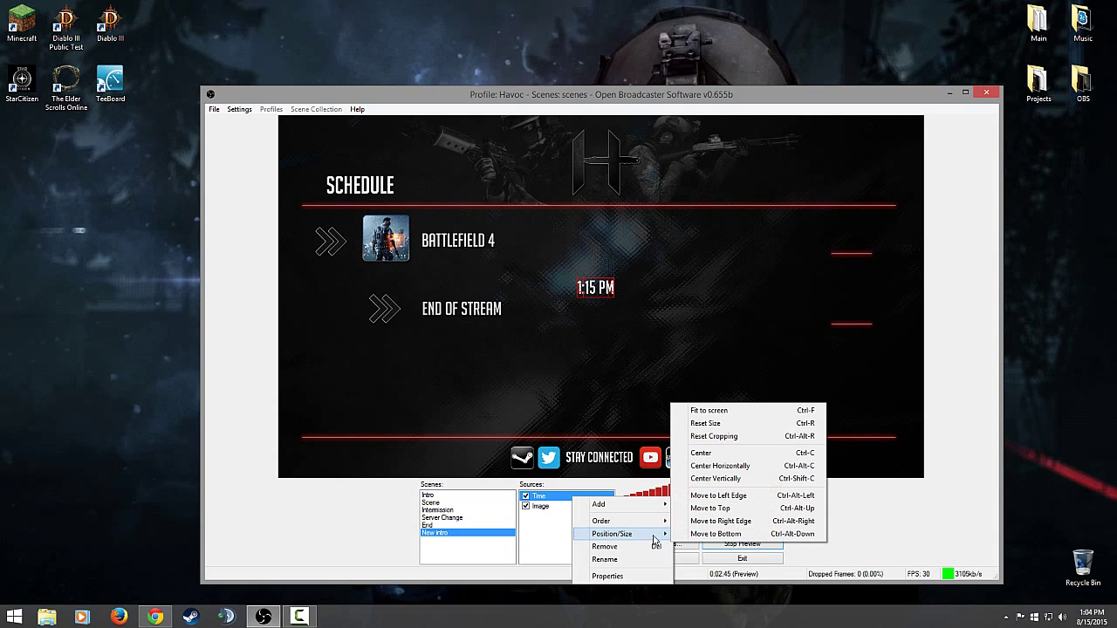
click(759, 454)
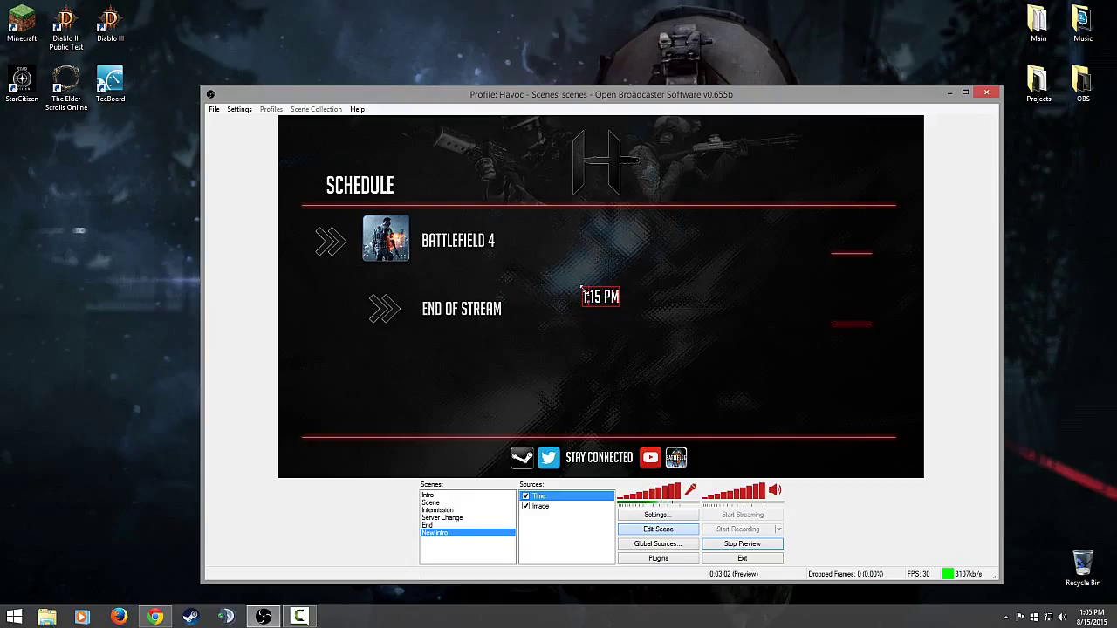
drag(582, 288, 498, 255)
drag(554, 285, 833, 297)
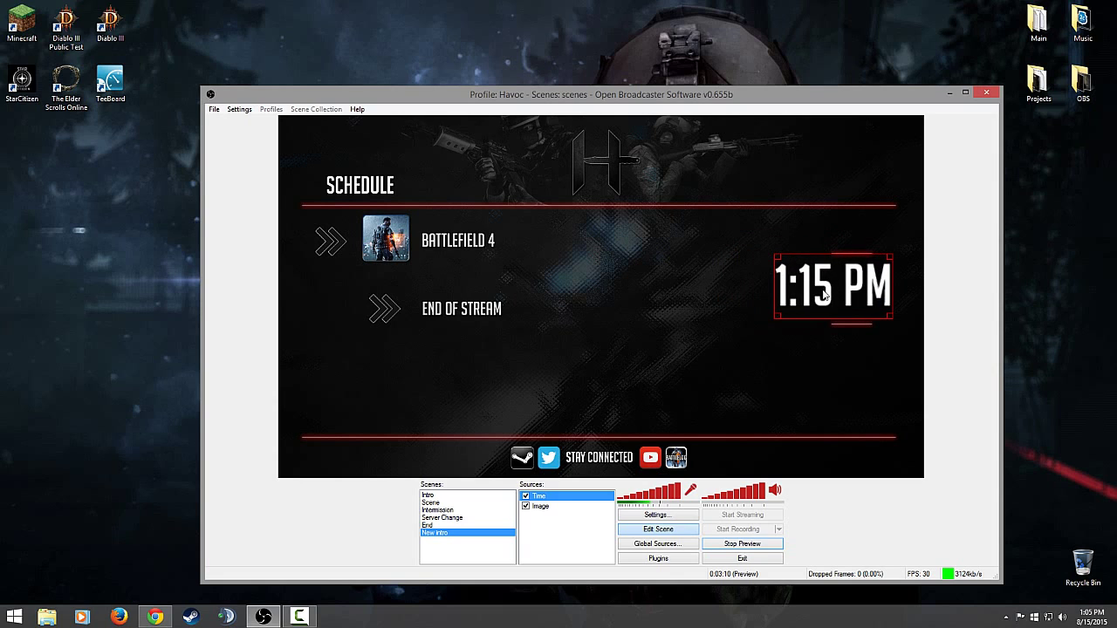
click(661, 530)
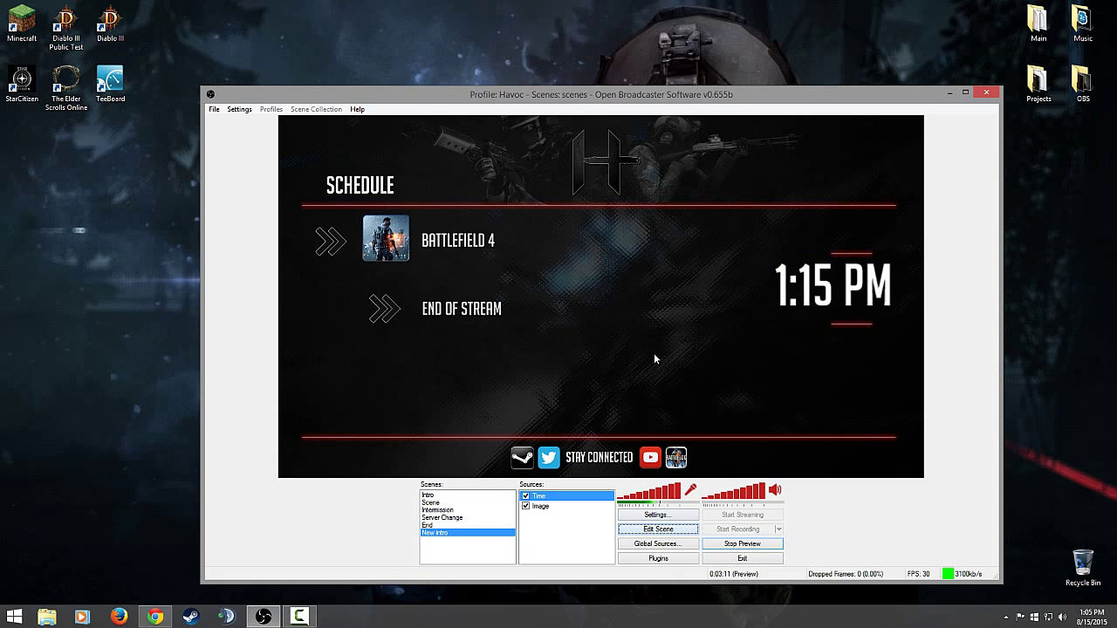
Remove the Time source from the New intro scene, confirming the deletion.
right_click(567, 504)
click(593, 553)
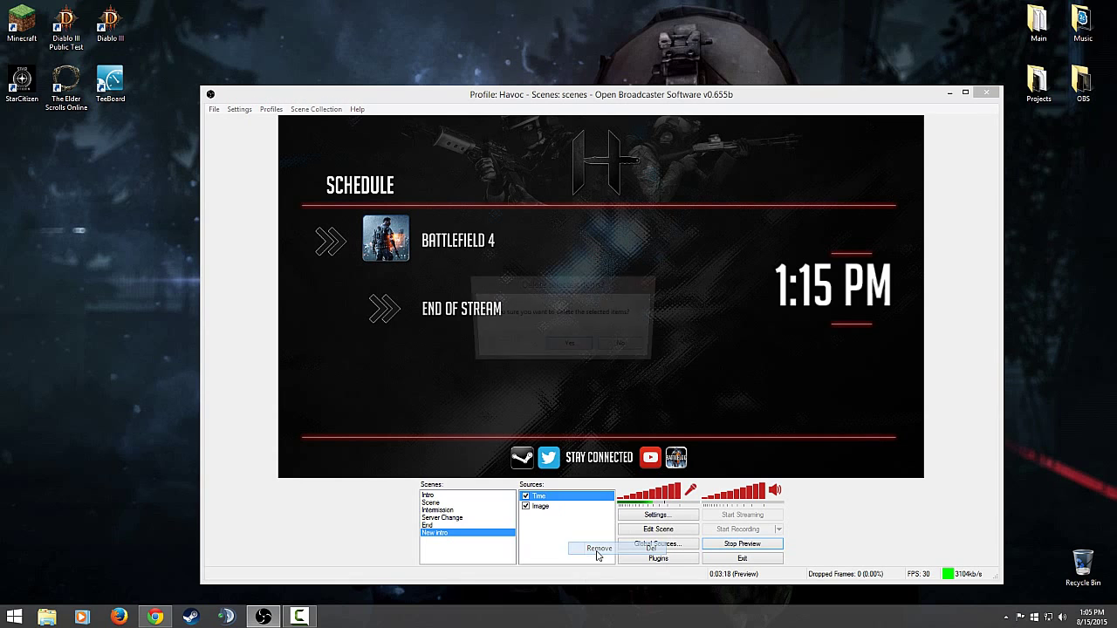
click(571, 347)
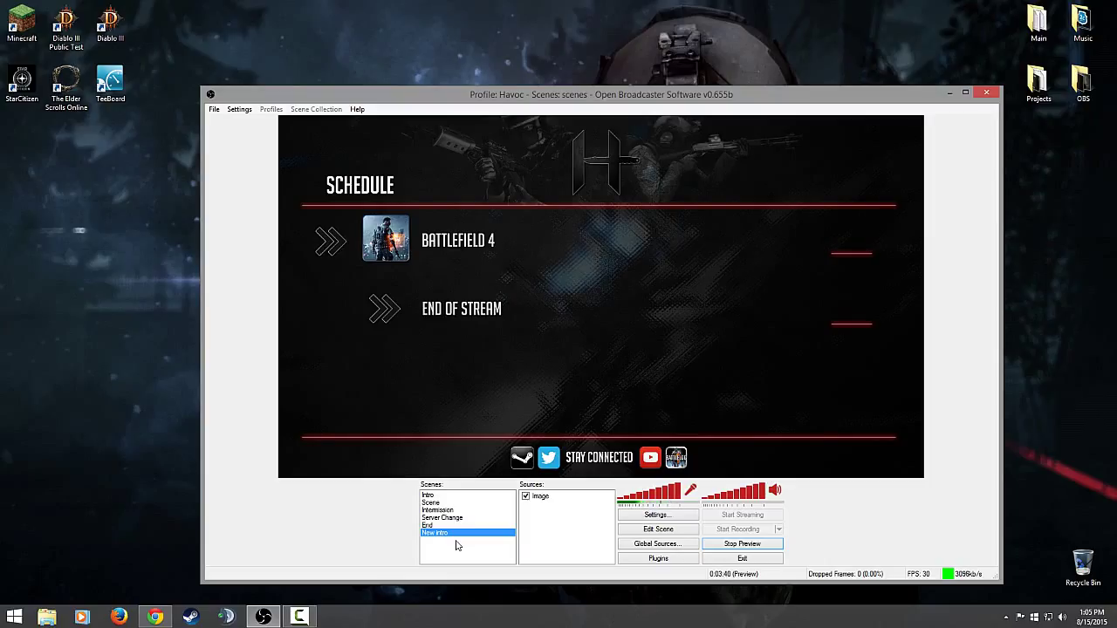
Add a new scene named Gameplay to the scene list.
right_click(442, 548)
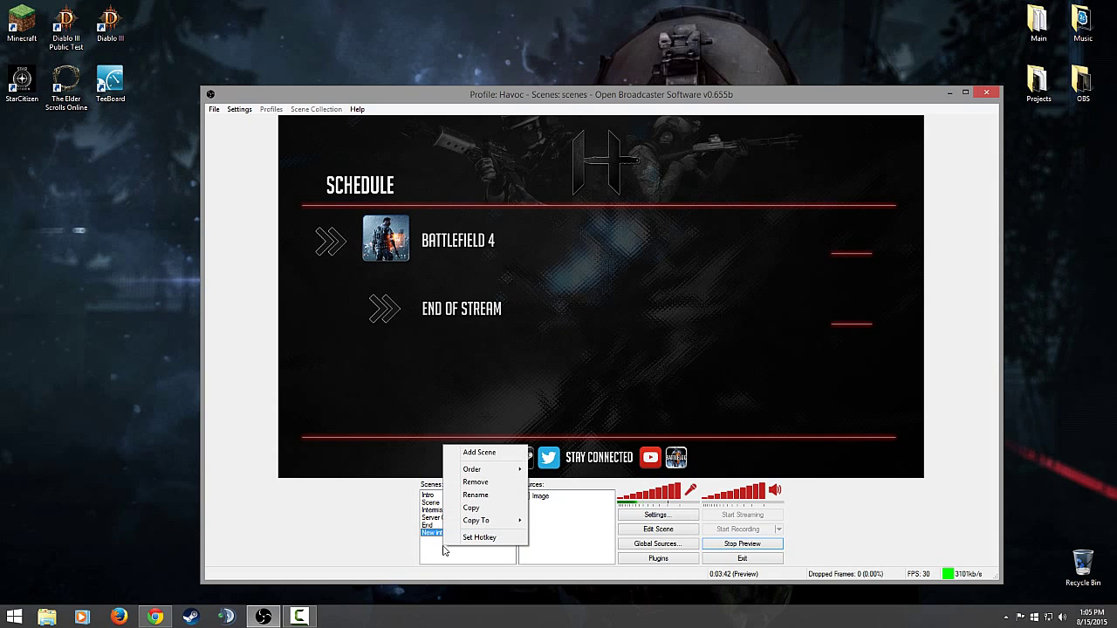
click(498, 453)
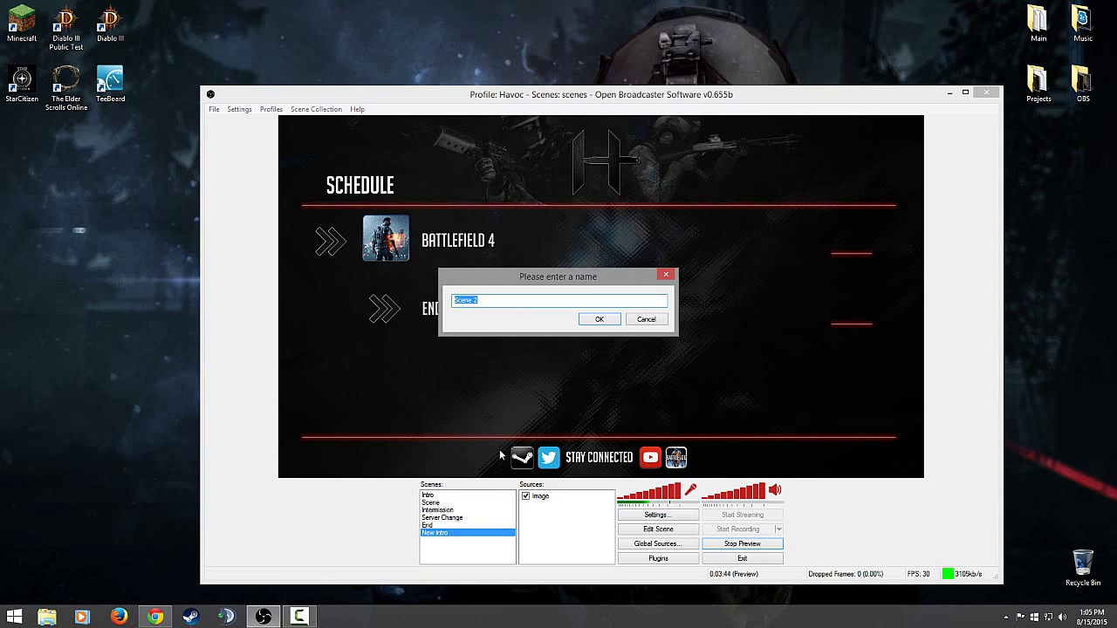
text(Gameplay)
click(610, 320)
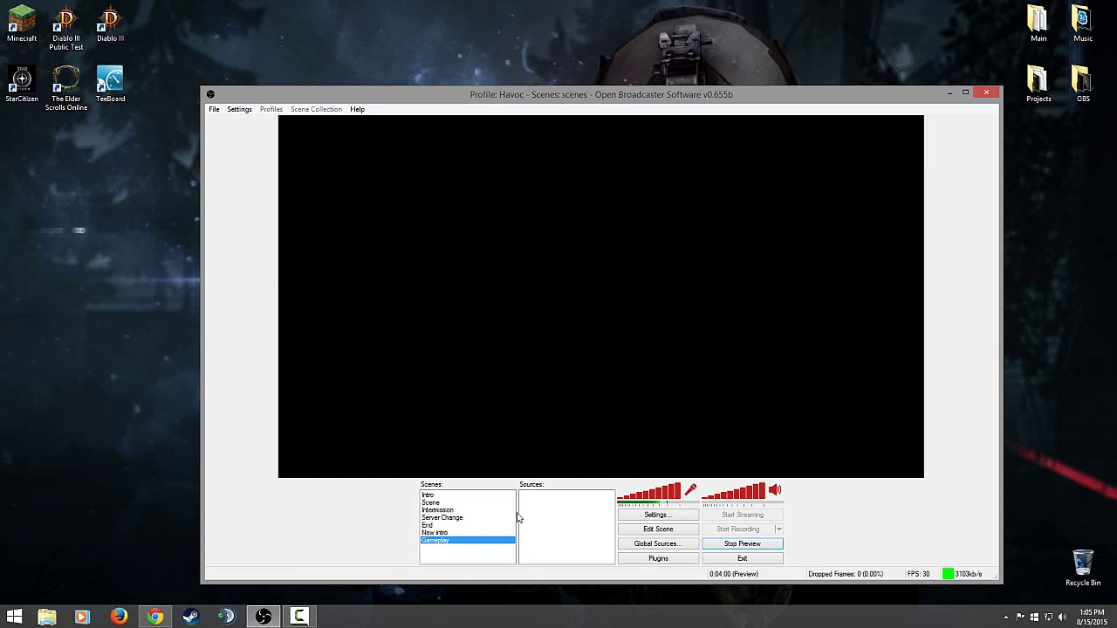
Add a Window Capture source to the Gameplay scene with its default name and move the settings aside.
right_click(553, 506)
mouse_move(592, 516)
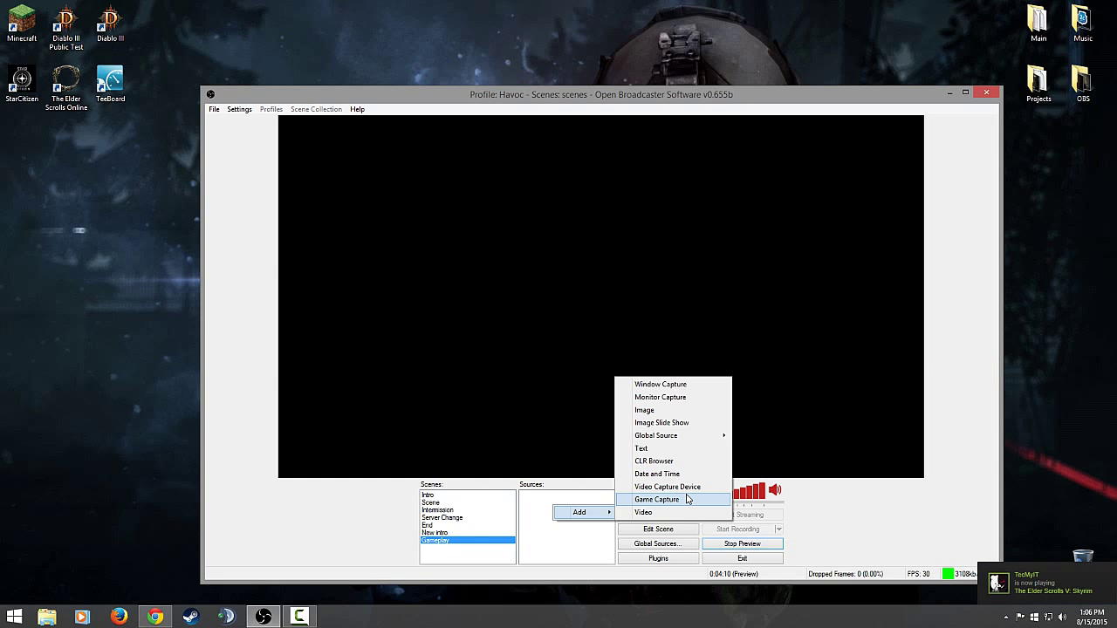
click(645, 384)
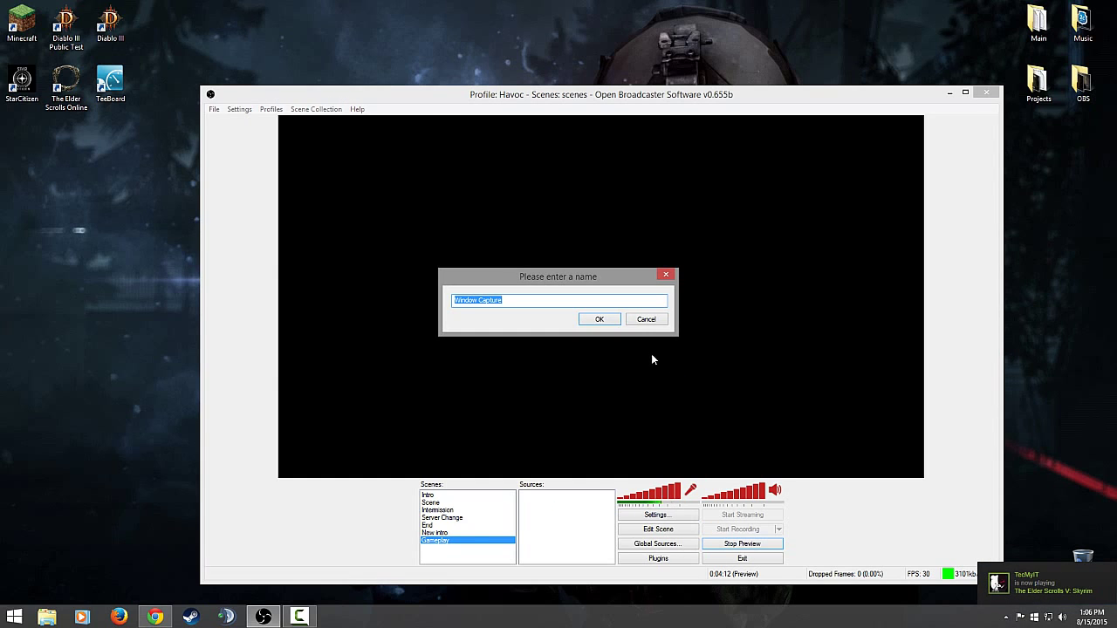
click(603, 321)
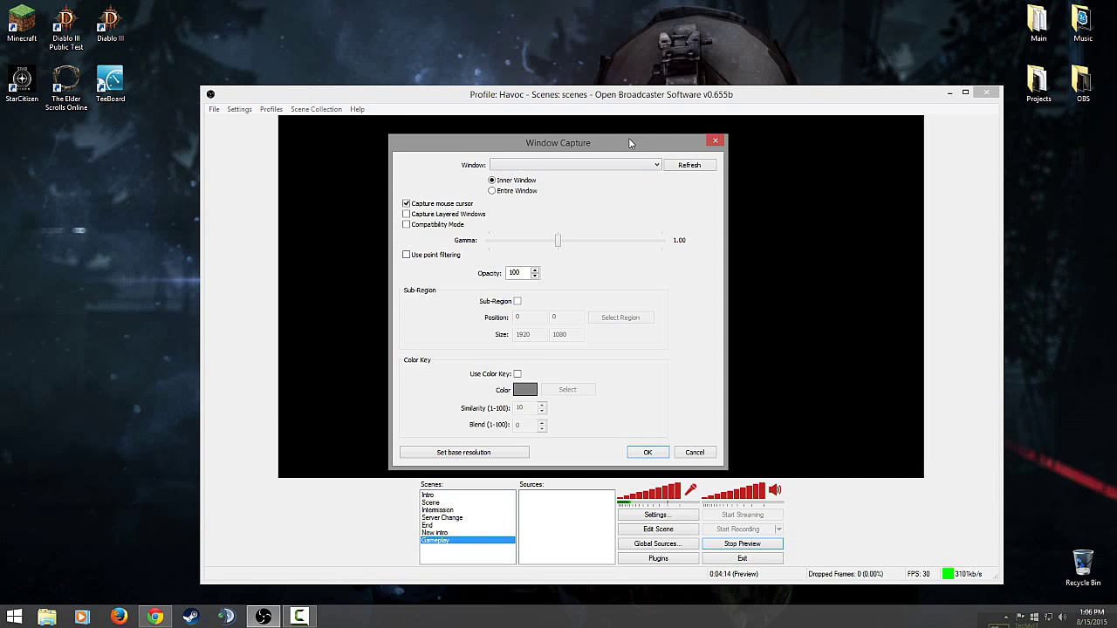
drag(631, 142, 289, 134)
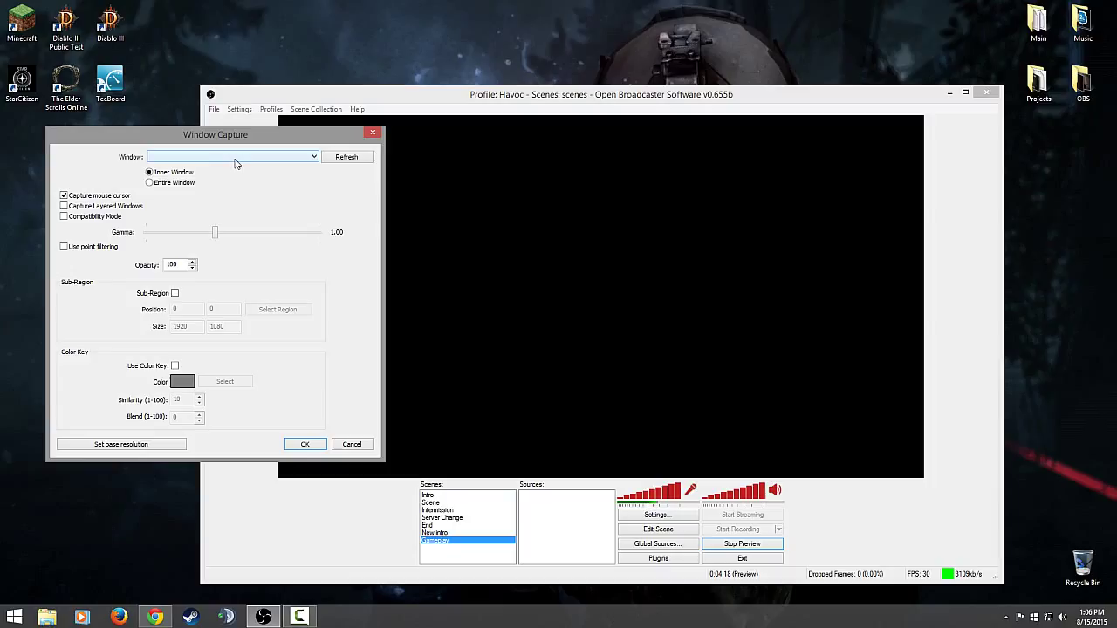
Enable Sub-Region in the Window Capture settings and dismiss the cannot-find-window error.
click(238, 161)
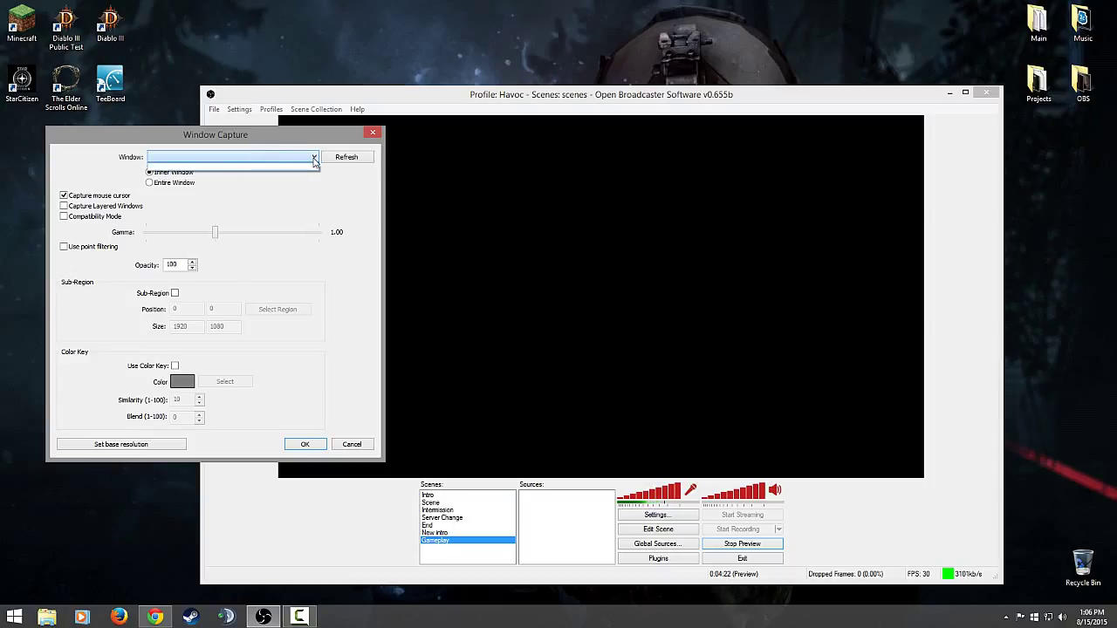
click(314, 159)
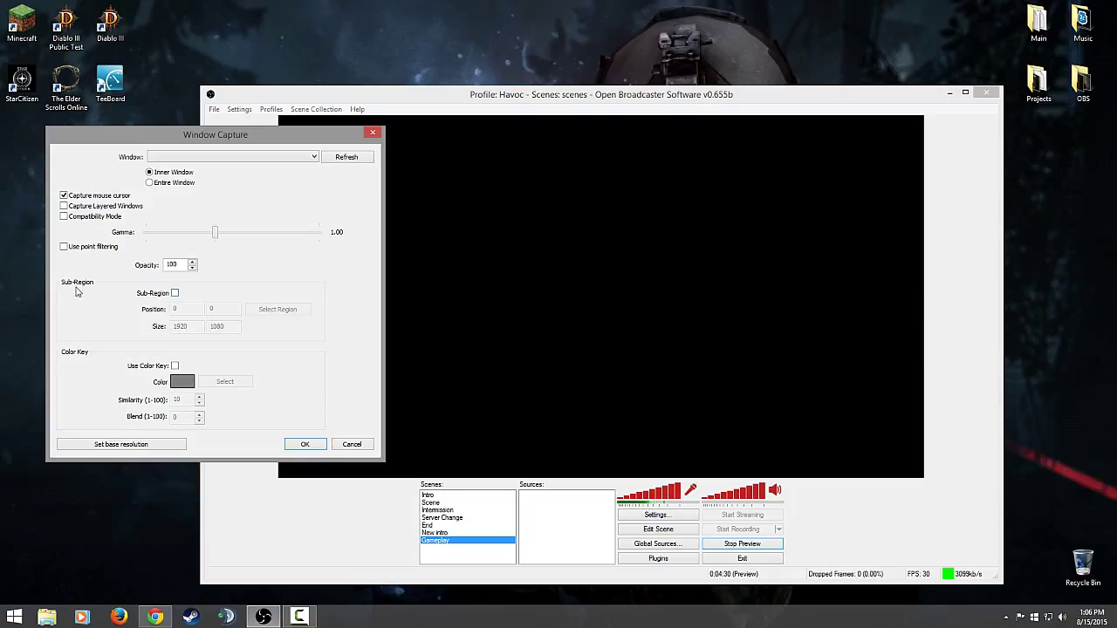
click(174, 294)
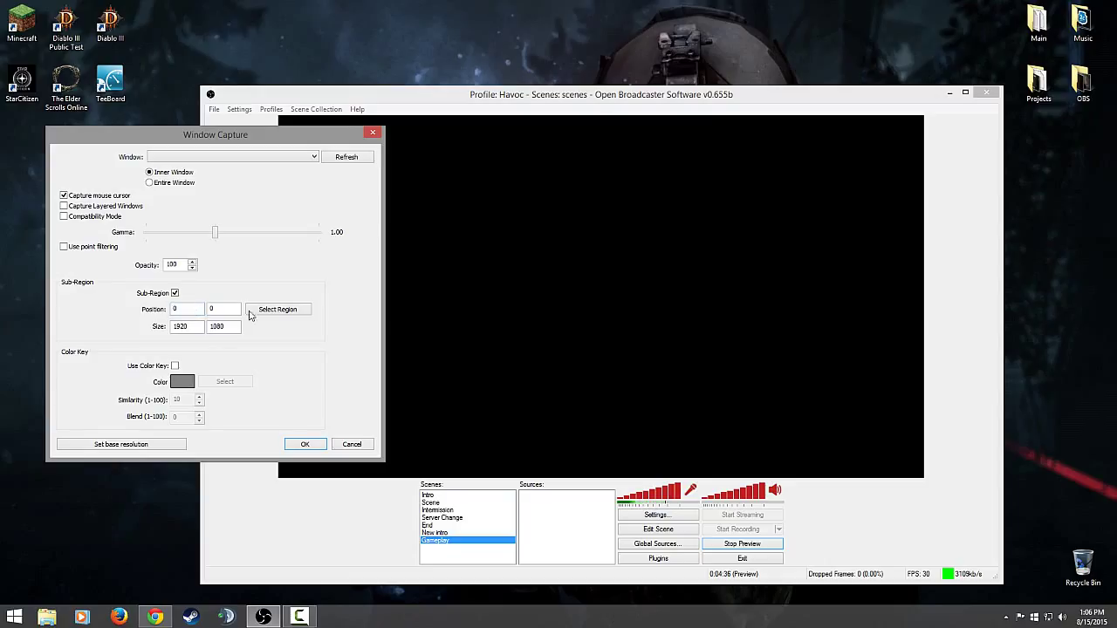
drag(175, 326, 239, 325)
click(270, 310)
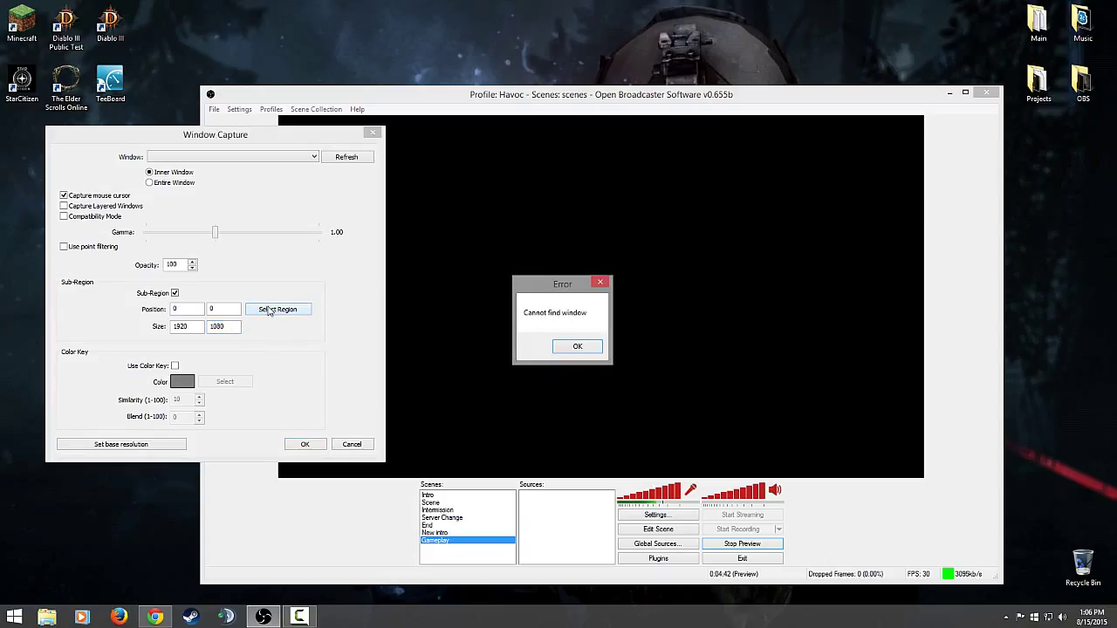
click(579, 348)
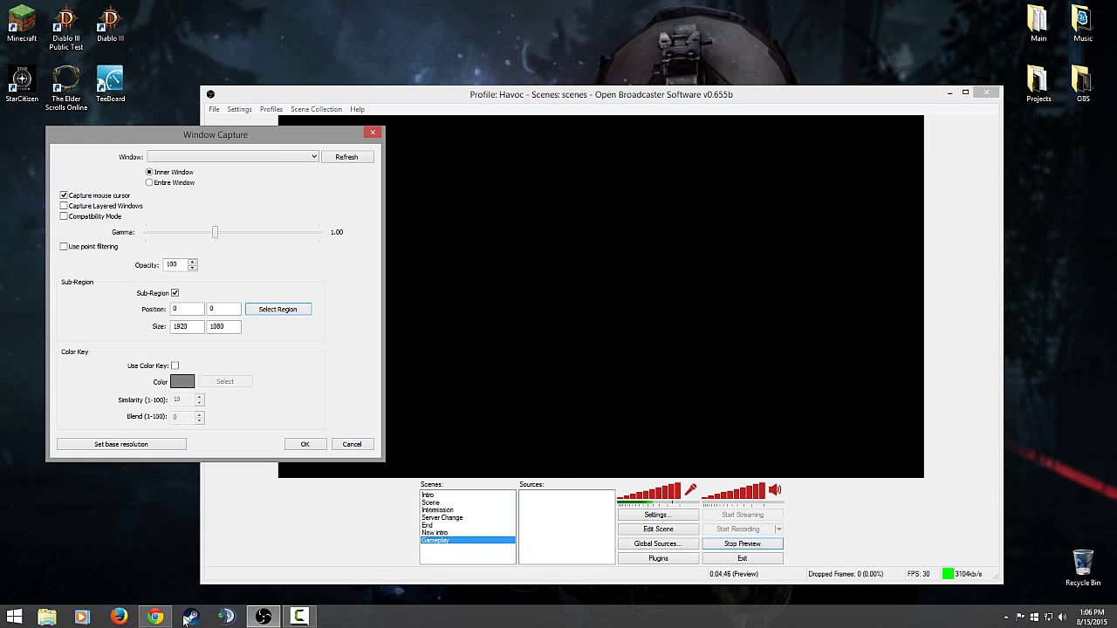
Show the YouTube channel page in Chrome, then return to the Window Capture settings.
click(154, 617)
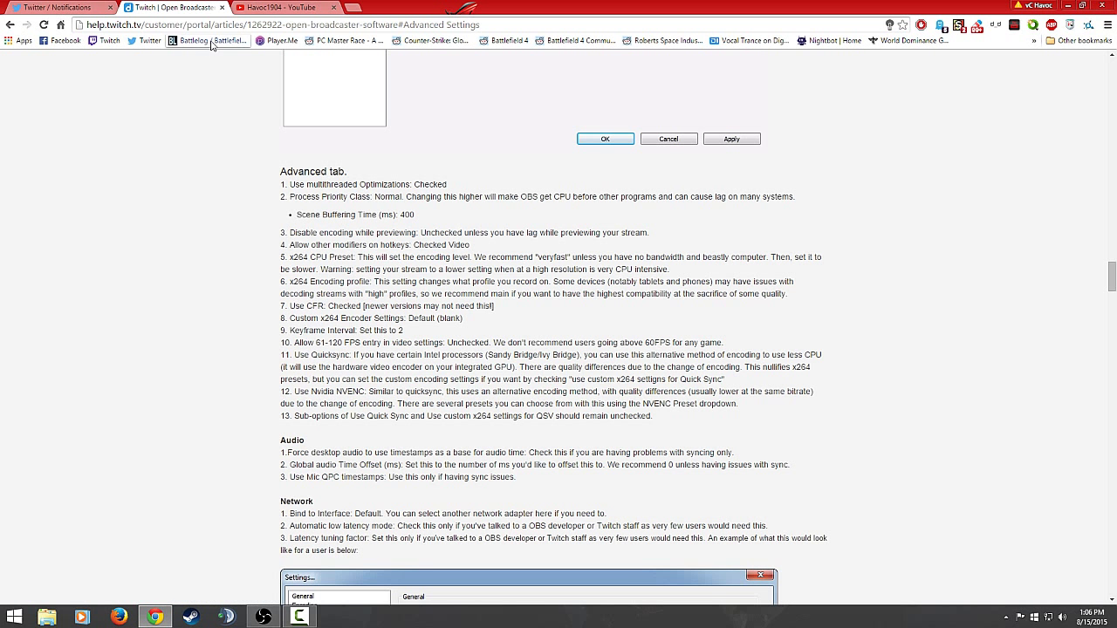
click(271, 8)
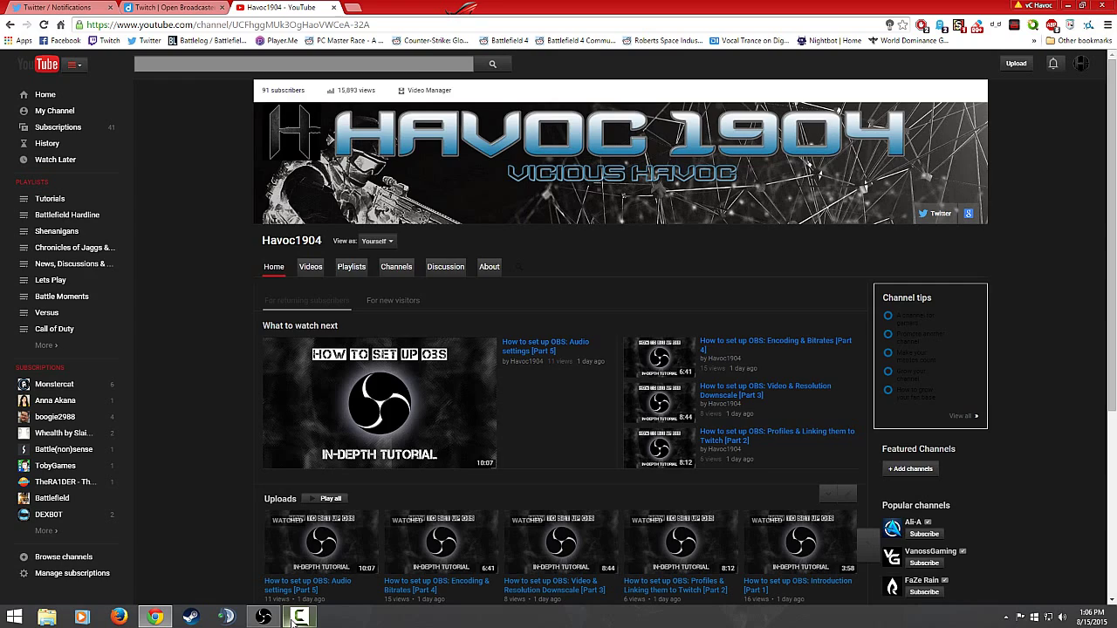
click(264, 616)
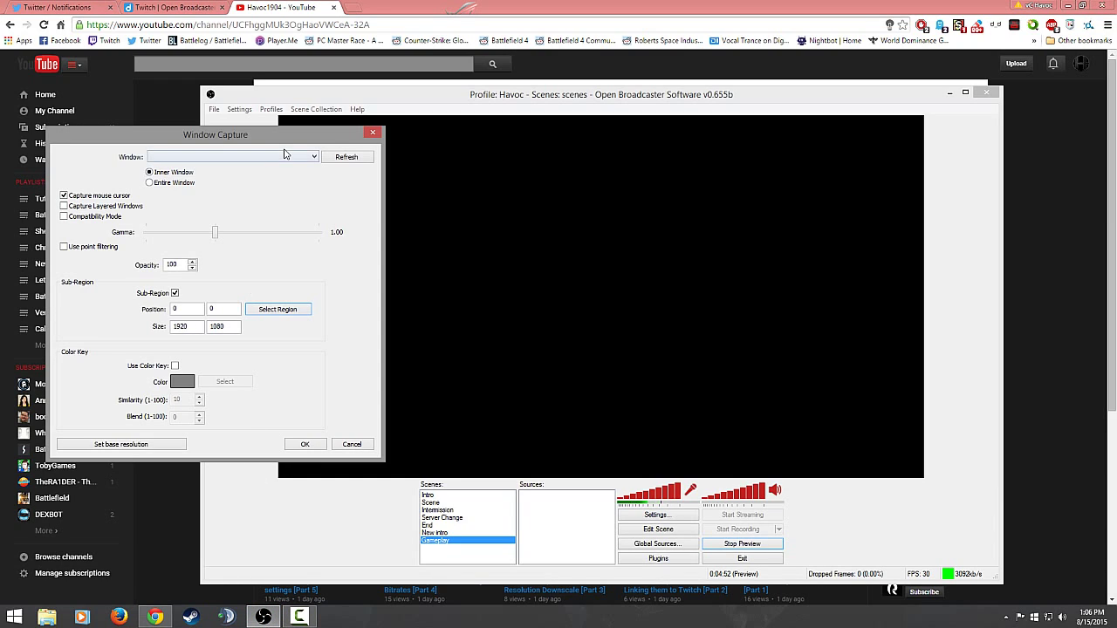
Refresh the window list to target the YouTube Chrome window, then start selecting the region on screen.
click(346, 158)
click(332, 158)
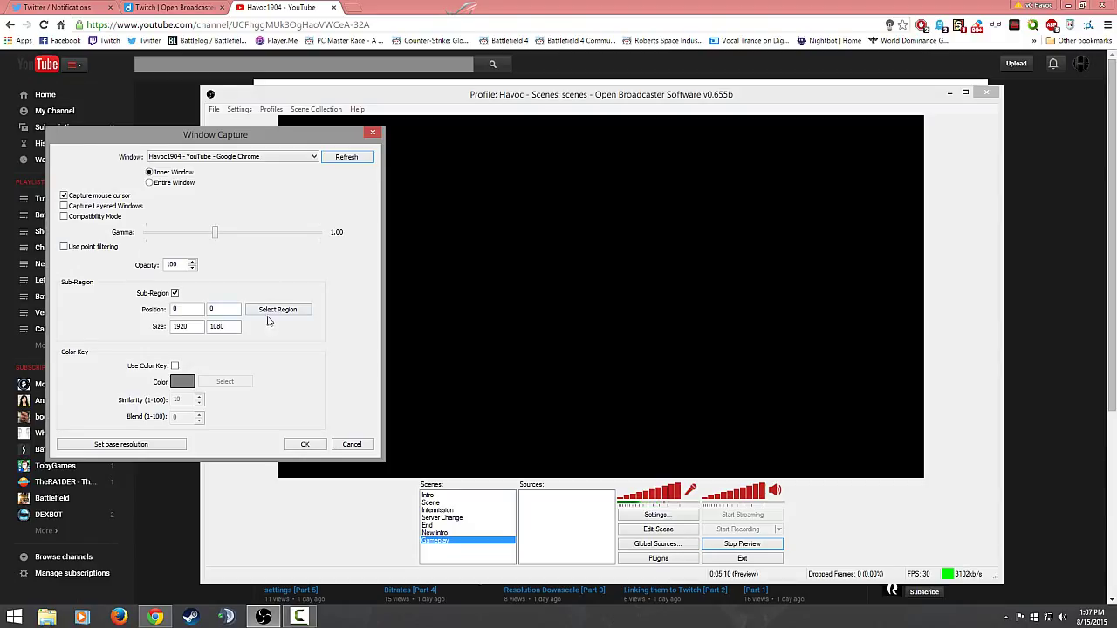
click(279, 312)
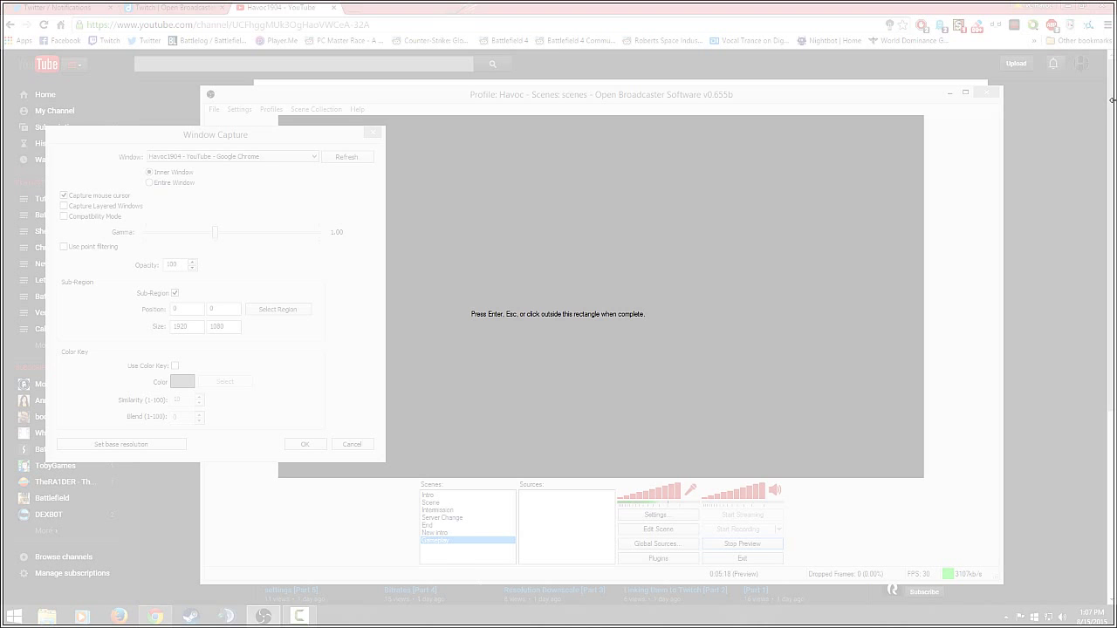
Fit the capture region around the YouTube left sidebar at position 0, 84, size 232 × 956.
drag(1113, 100, 138, 160)
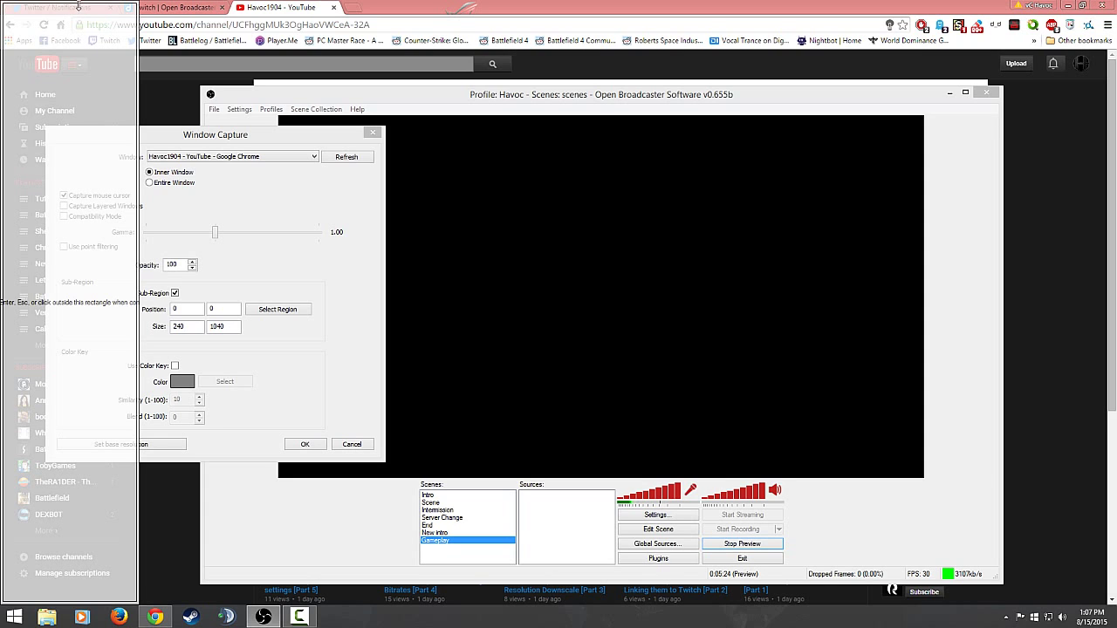
drag(79, 2, 71, 49)
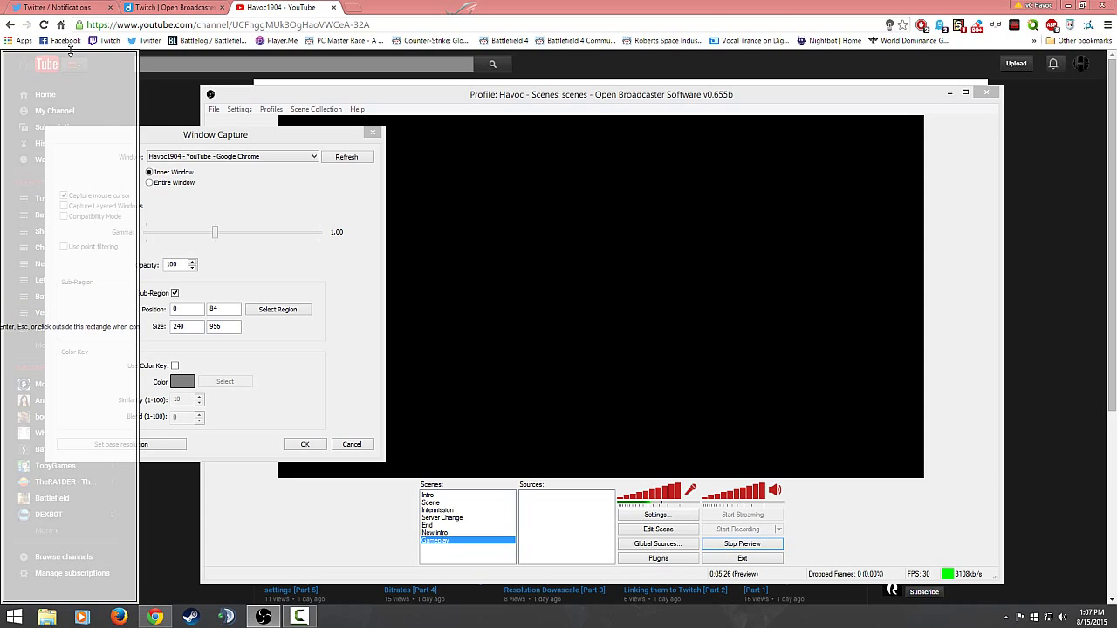
mouse_move(137, 109)
mouse_down()
mouse_move(53, 110)
mouse_move(134, 127)
mouse_up()
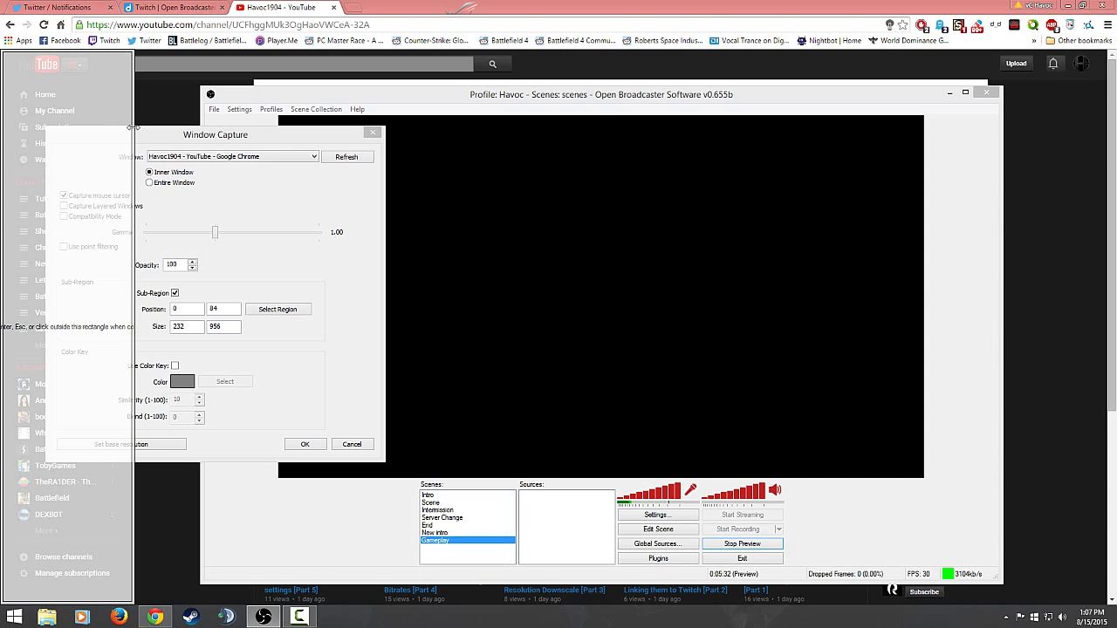
click(345, 349)
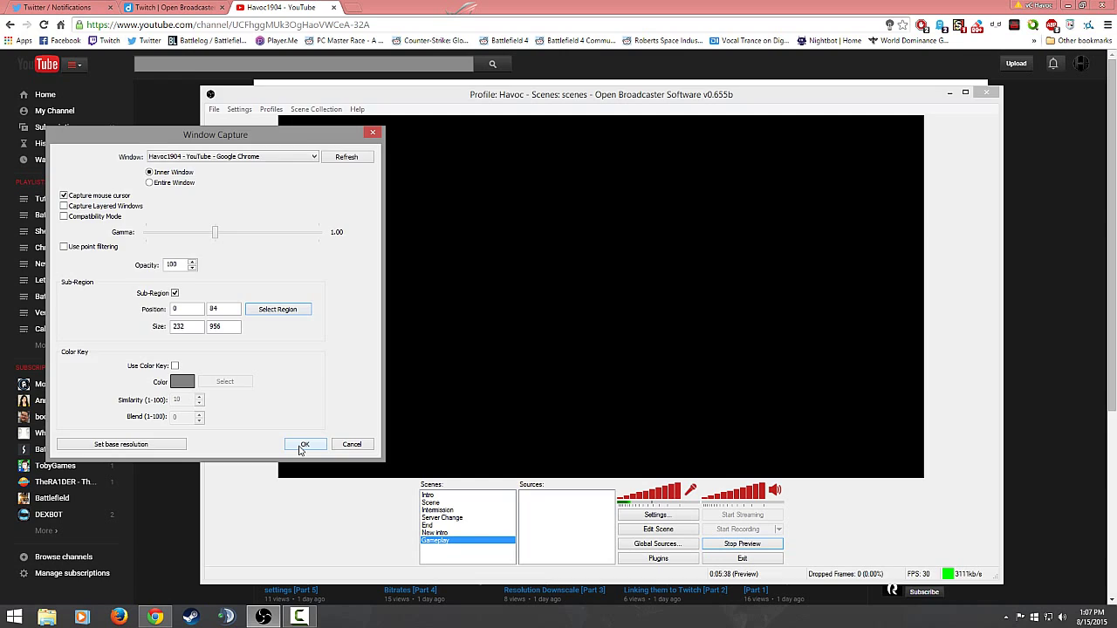
Confirm the Window Capture settings so the YouTube sidebar source joins the Gameplay scene.
click(300, 445)
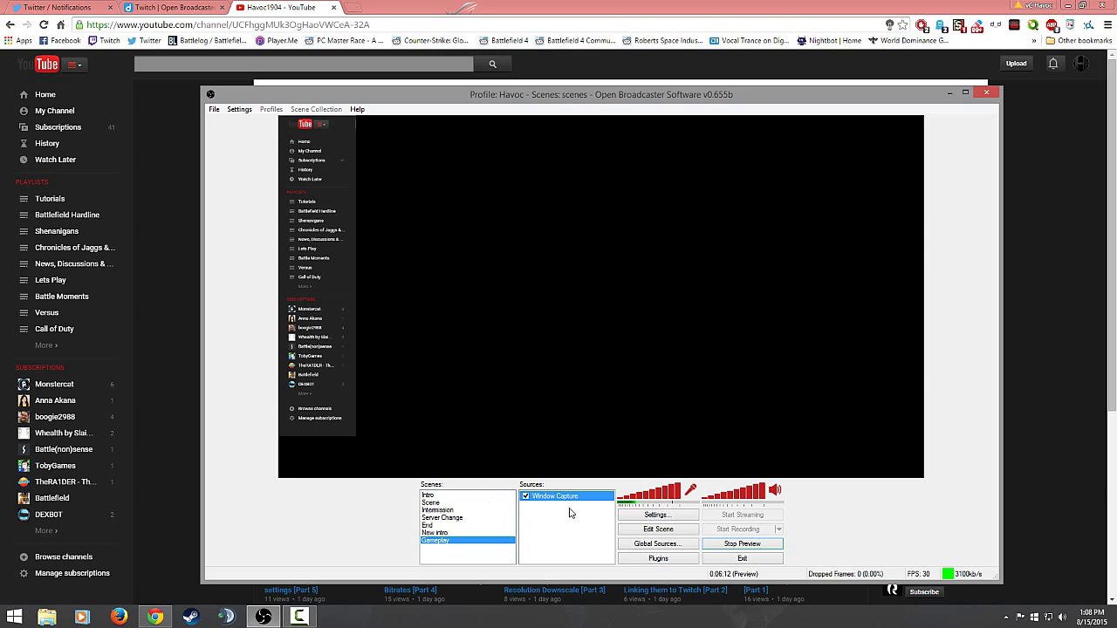
Resize the captured sidebar narrower and taller, centre it in the preview, then switch the source off.
click(669, 530)
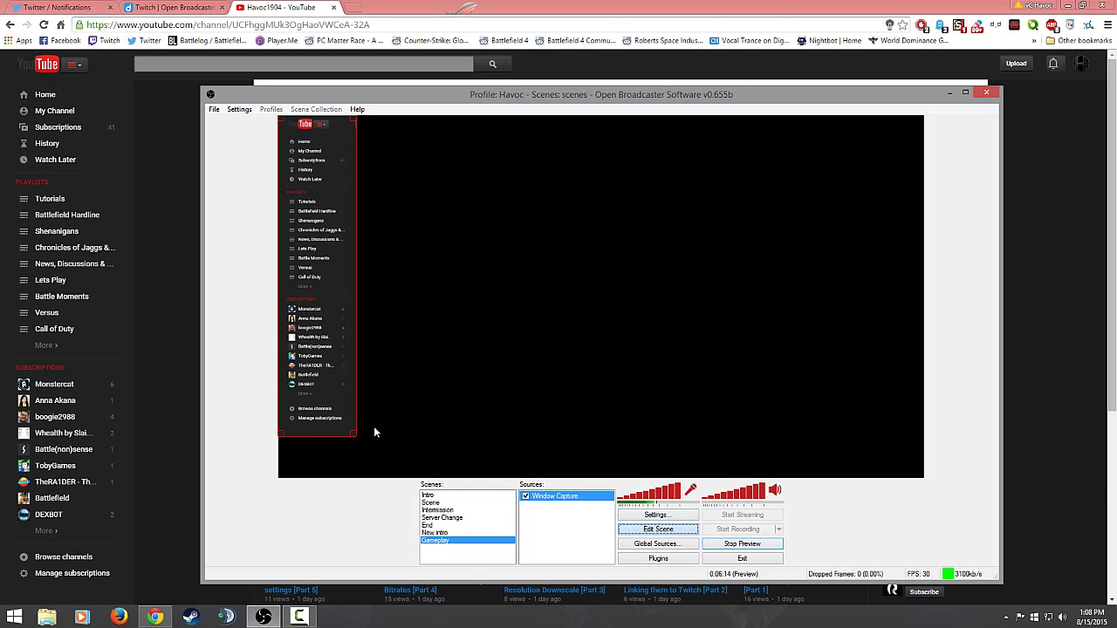
drag(358, 435, 447, 545)
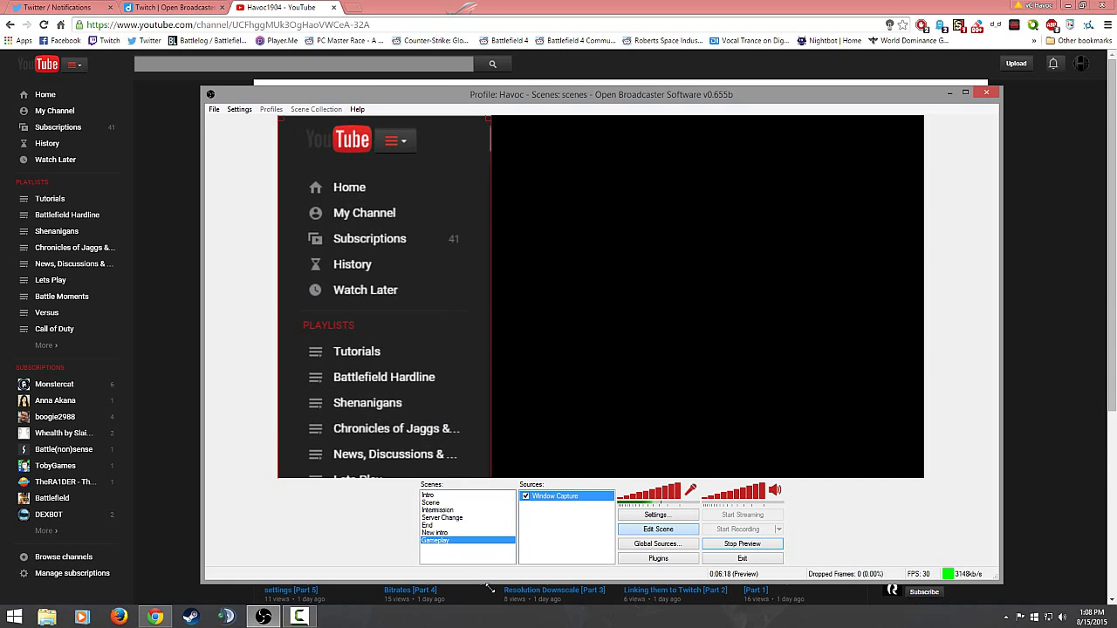
drag(490, 590, 528, 373)
click(658, 530)
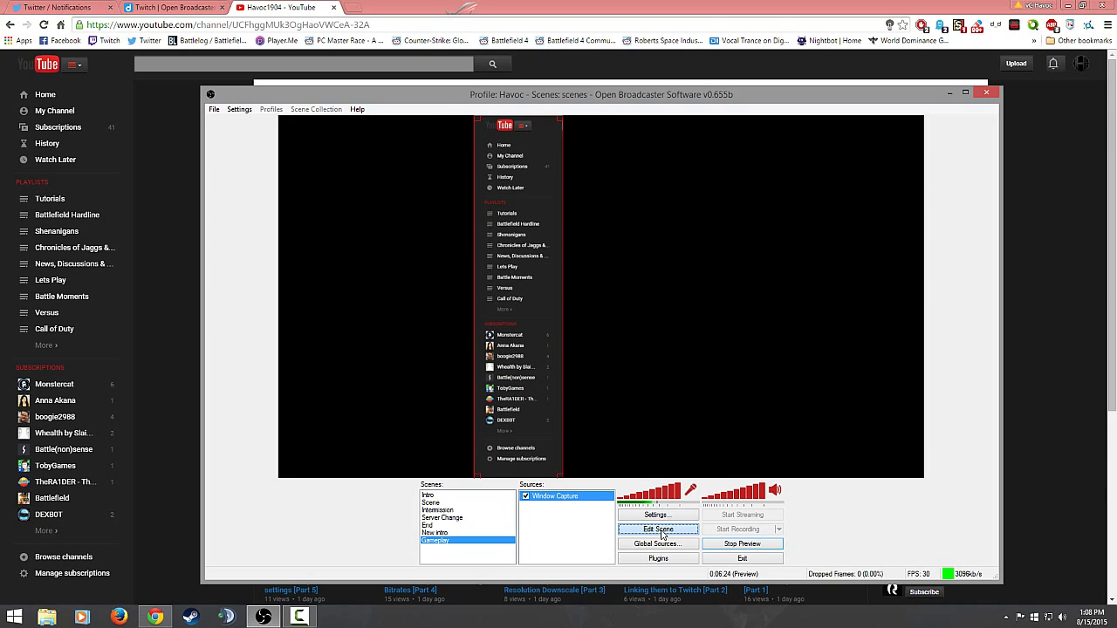
click(661, 533)
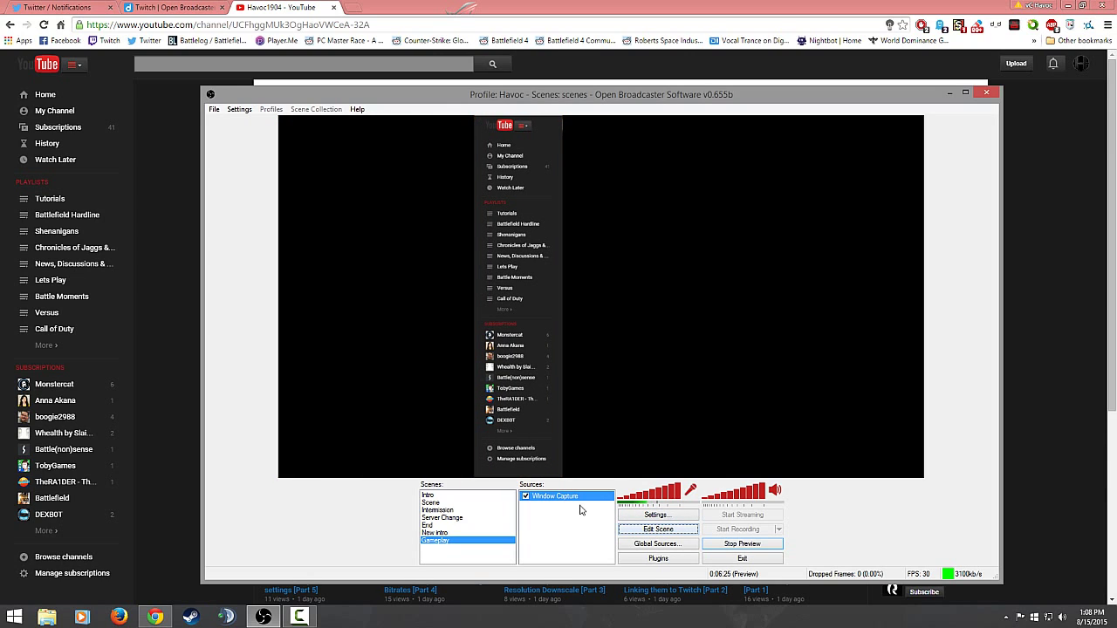
click(525, 496)
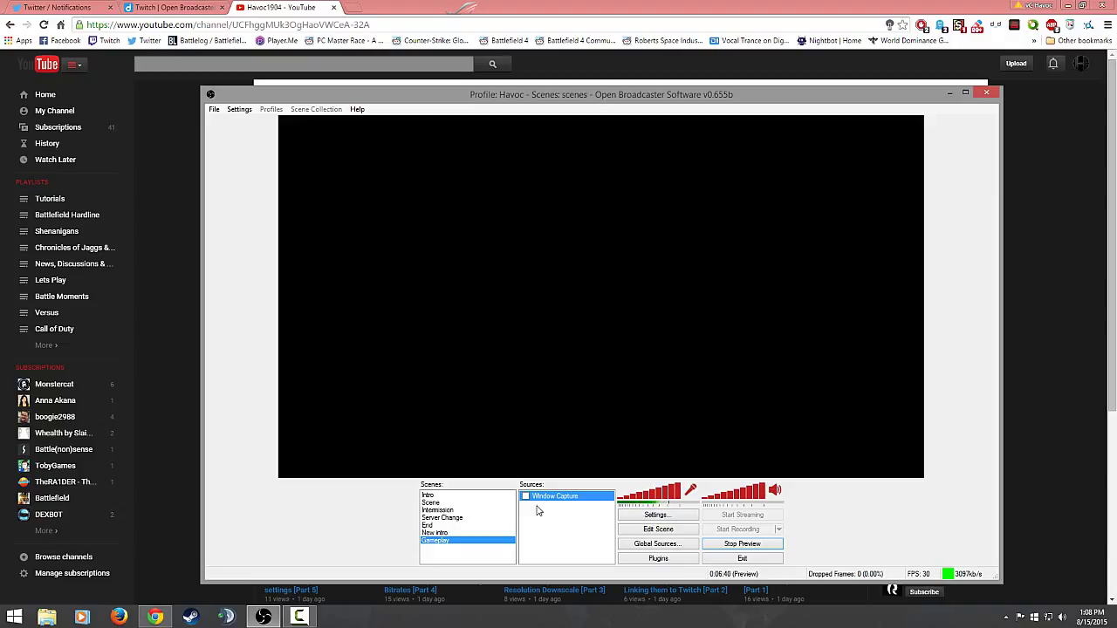
Add a source named Game Capture, whose Application list offers only the YouTube Chrome window.
right_click(539, 512)
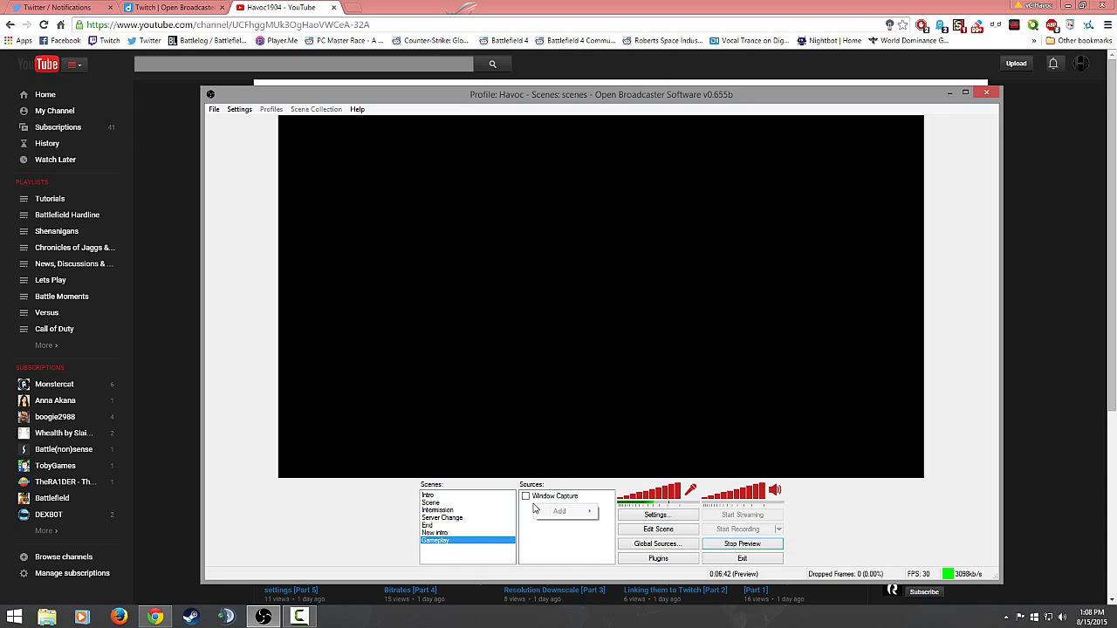
mouse_move(563, 511)
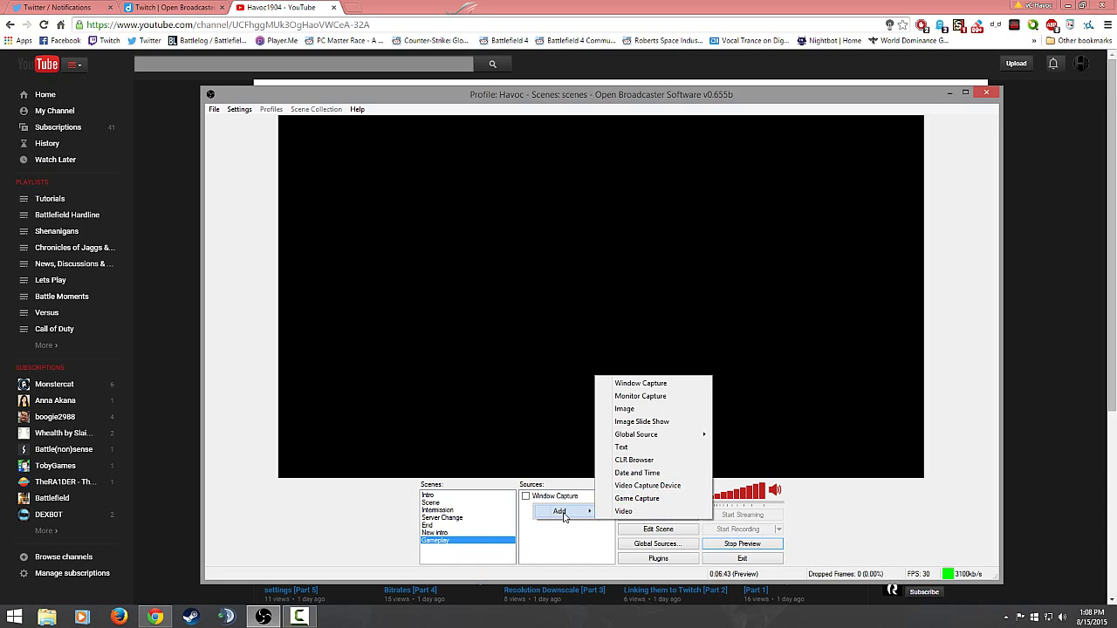
click(665, 499)
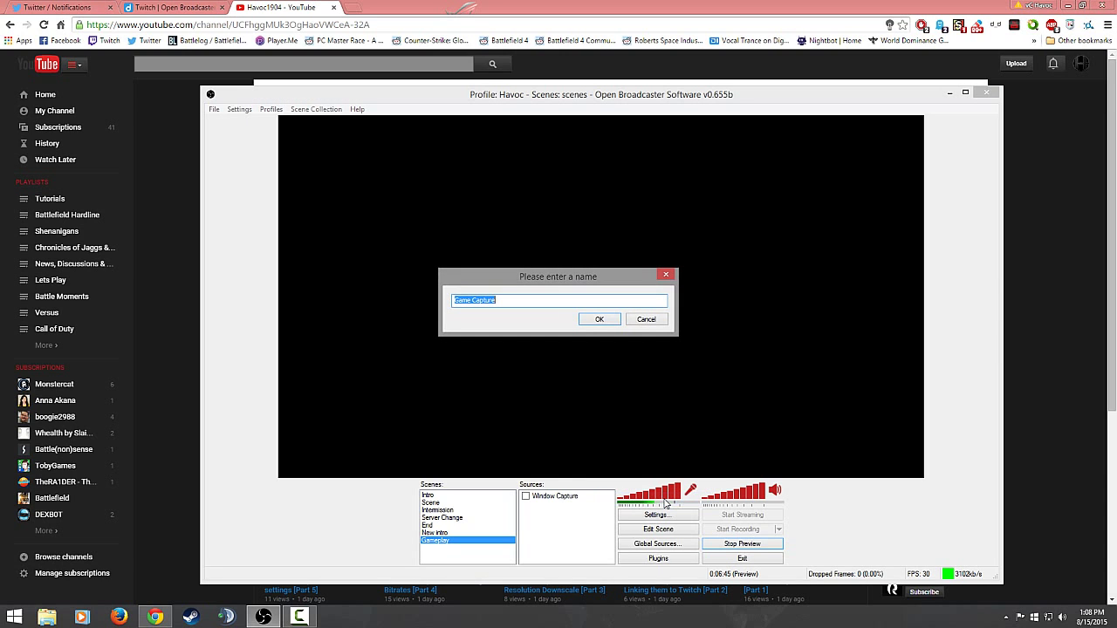
click(601, 320)
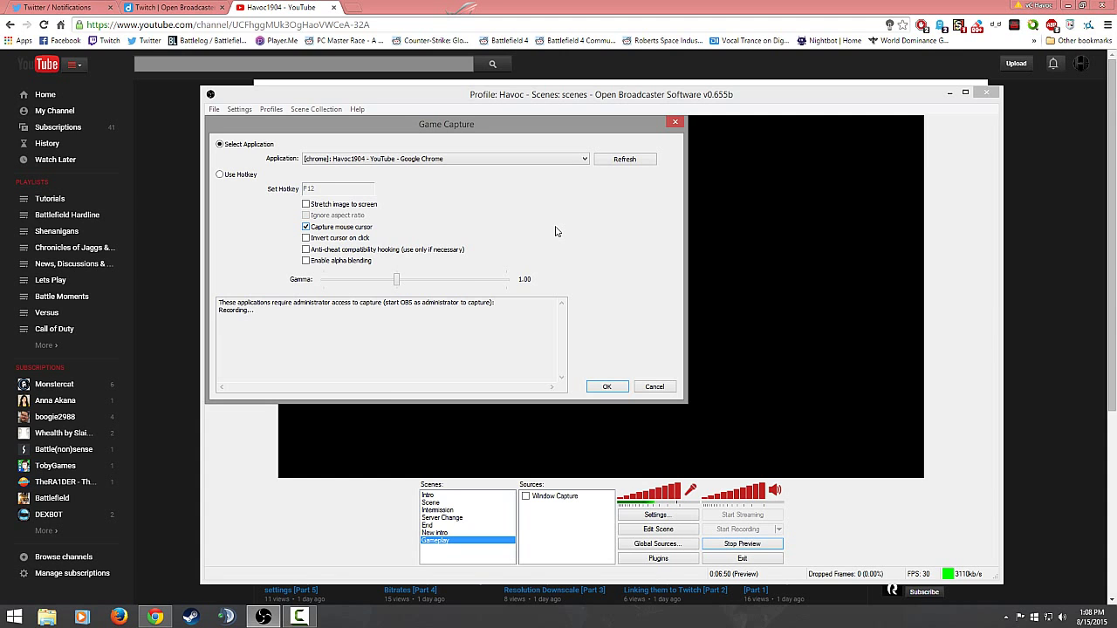
Launch Final Fantasy VII from the Steam library.
click(190, 617)
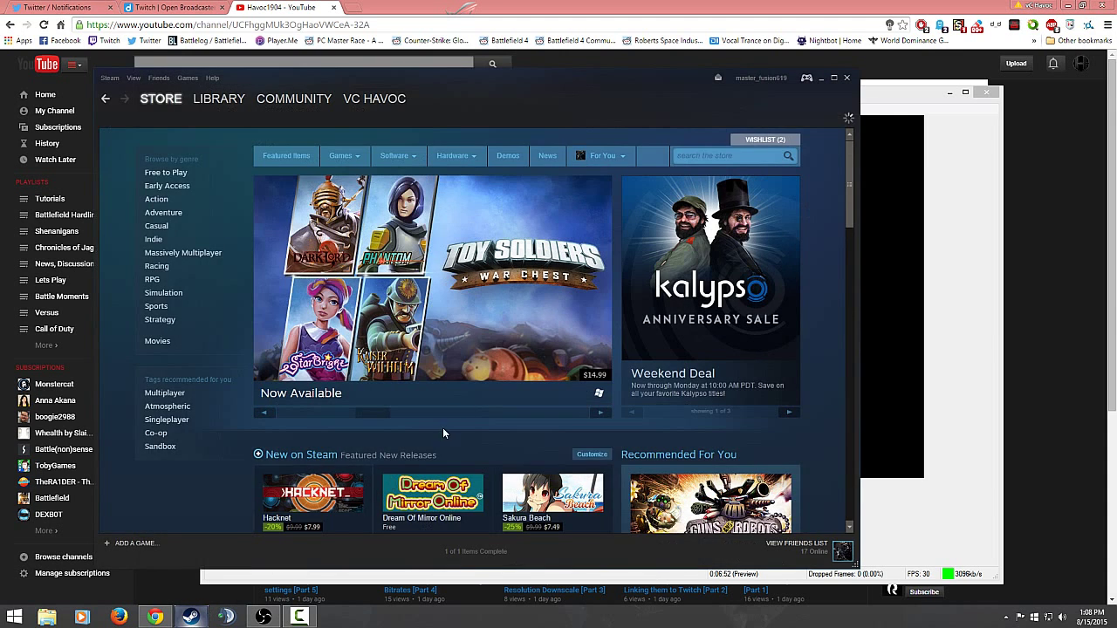
click(219, 99)
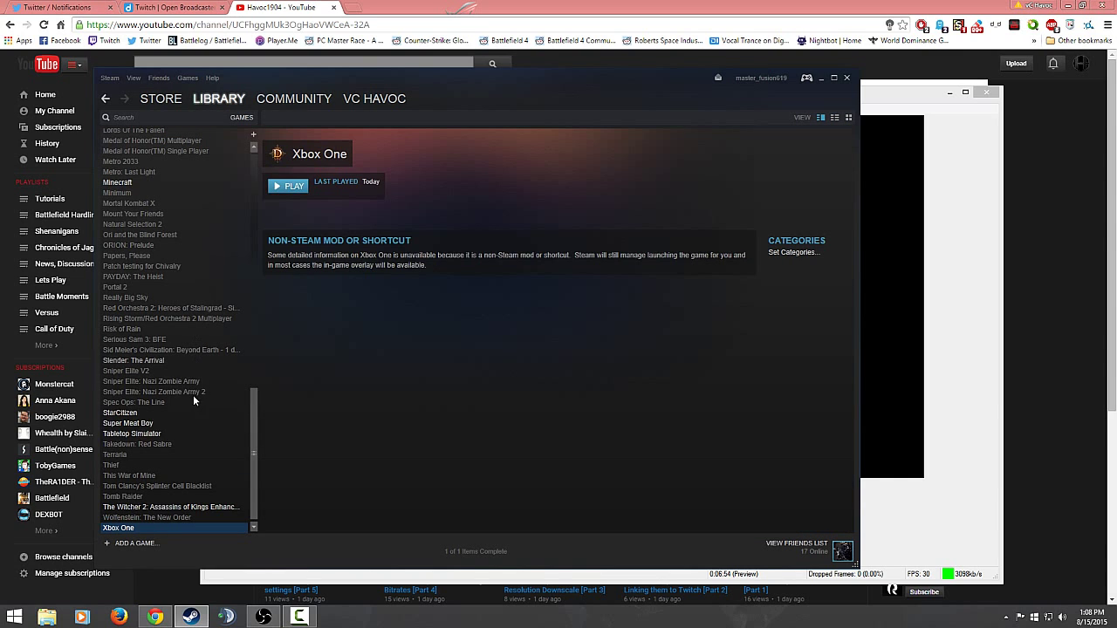
click(127, 423)
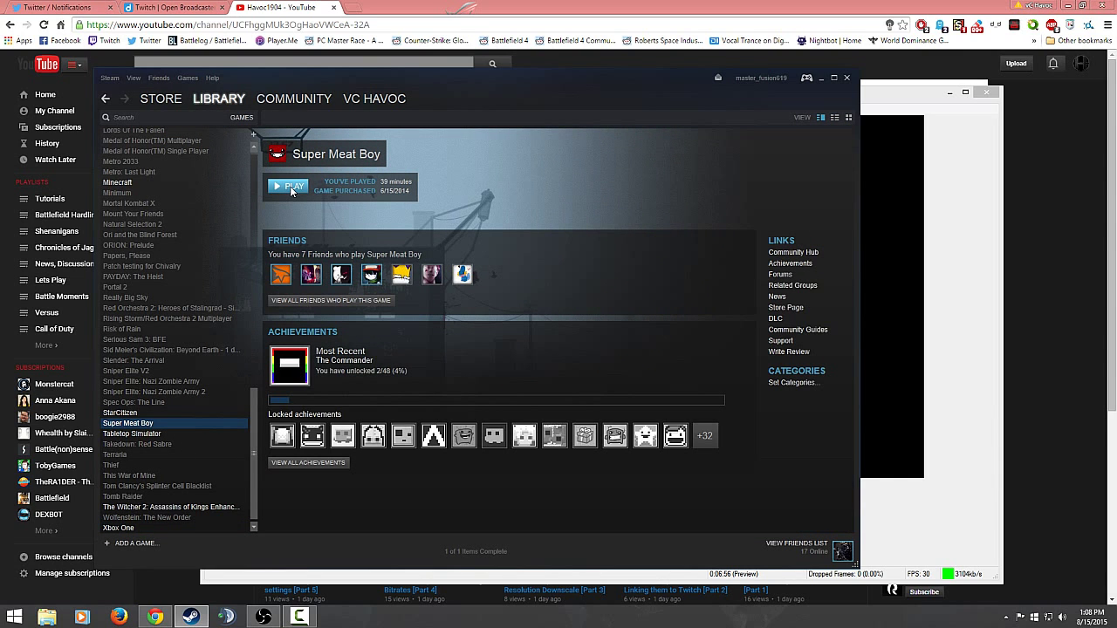
click(291, 187)
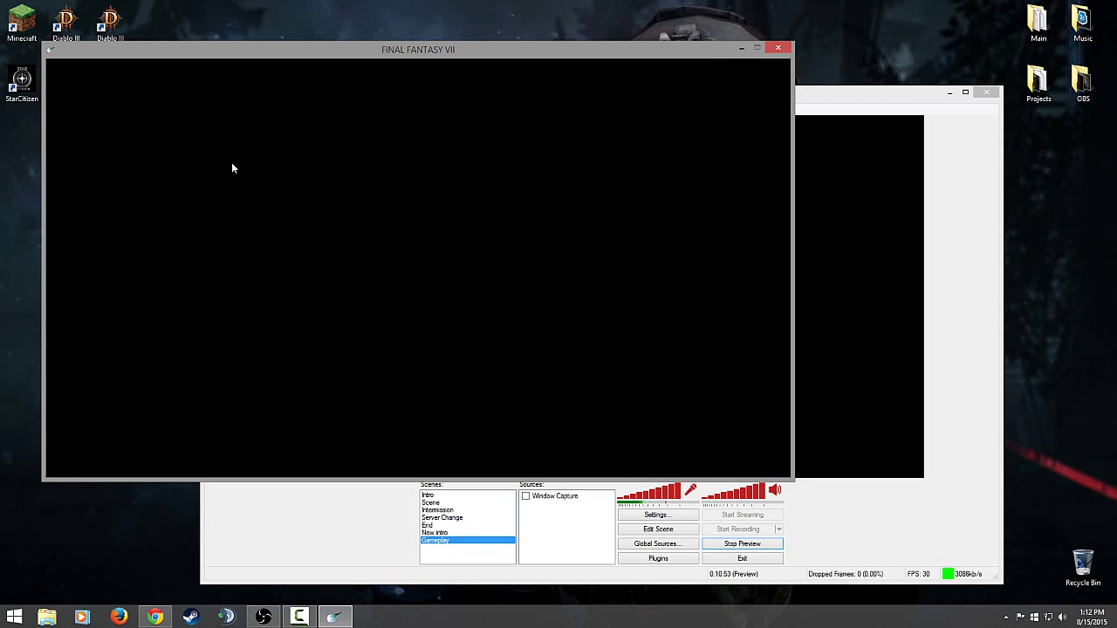
Add a Game Capture source and set its application to [ff7_en]: FINAL FANTASY VII.
click(562, 527)
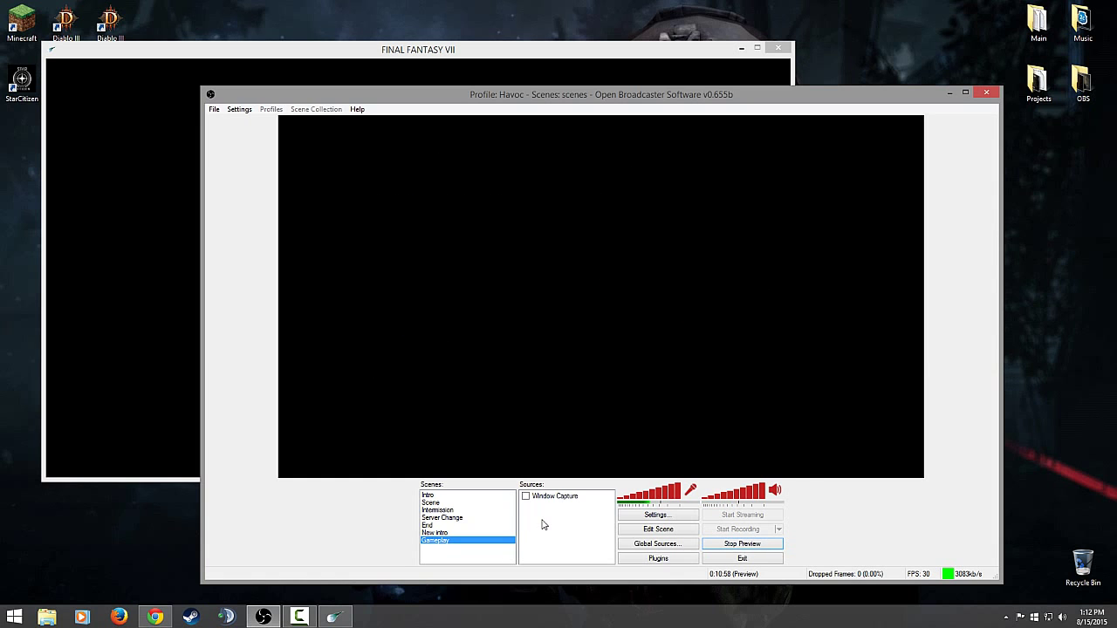
right_click(542, 520)
mouse_move(567, 530)
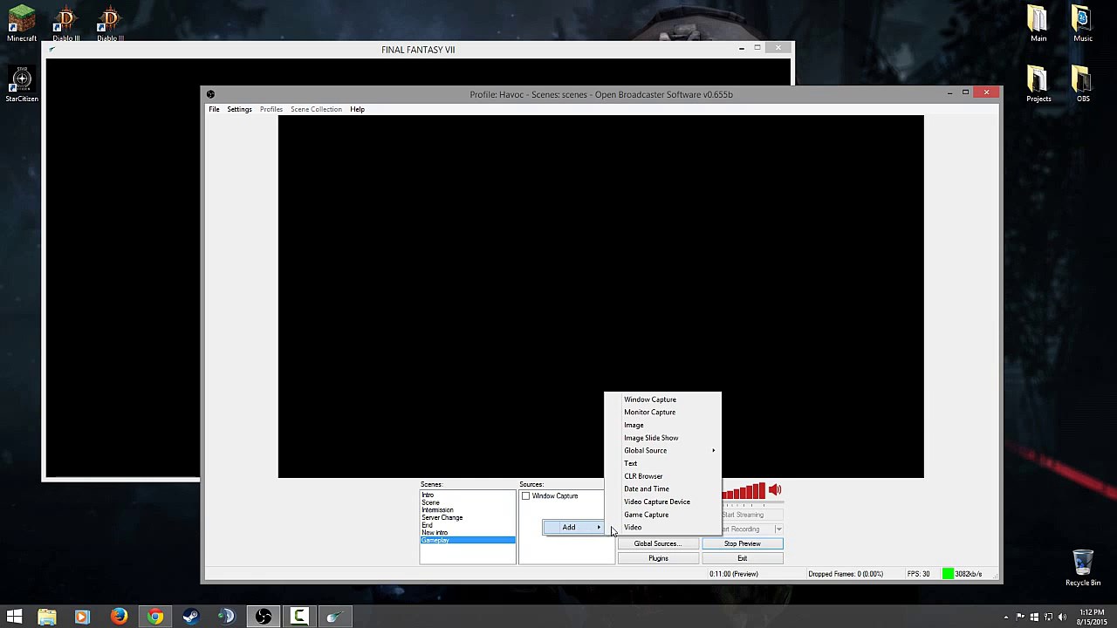
click(667, 516)
click(602, 319)
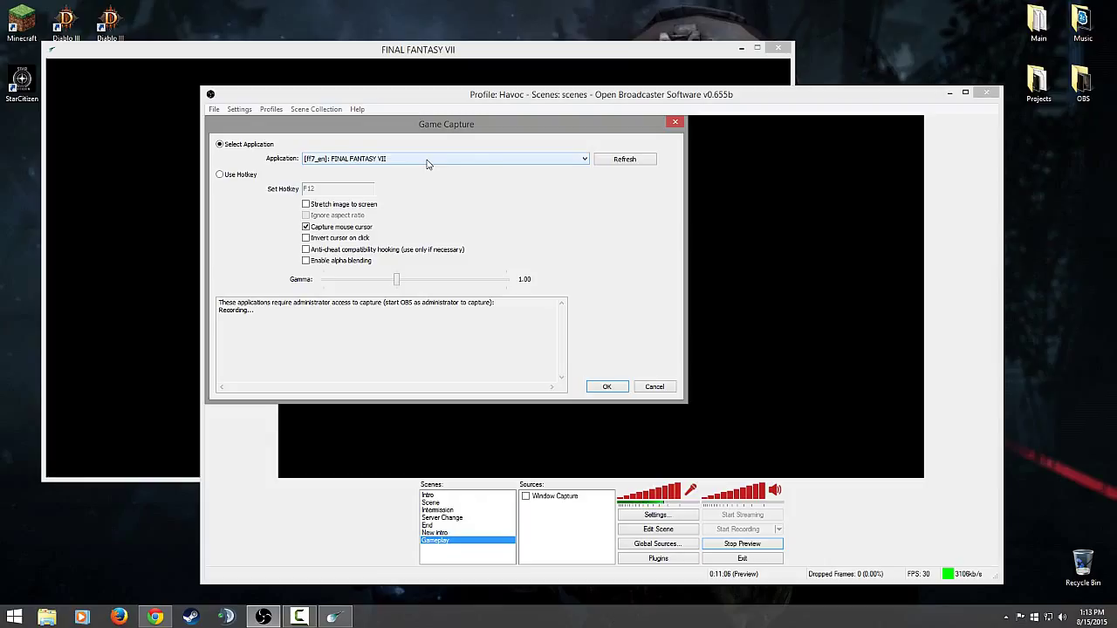
click(624, 164)
click(586, 161)
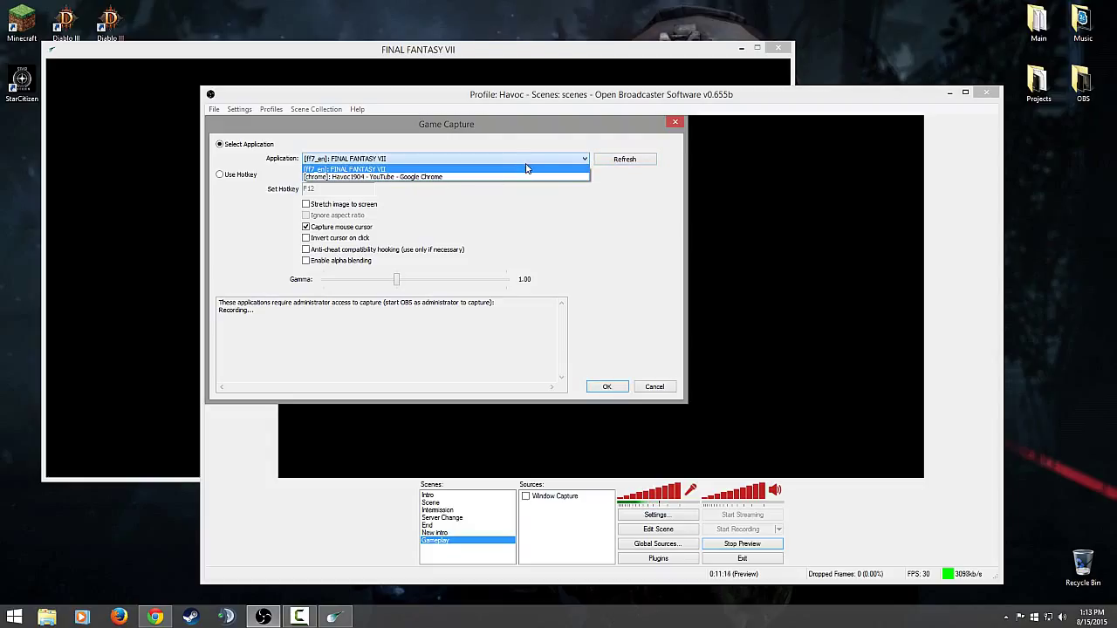
click(545, 167)
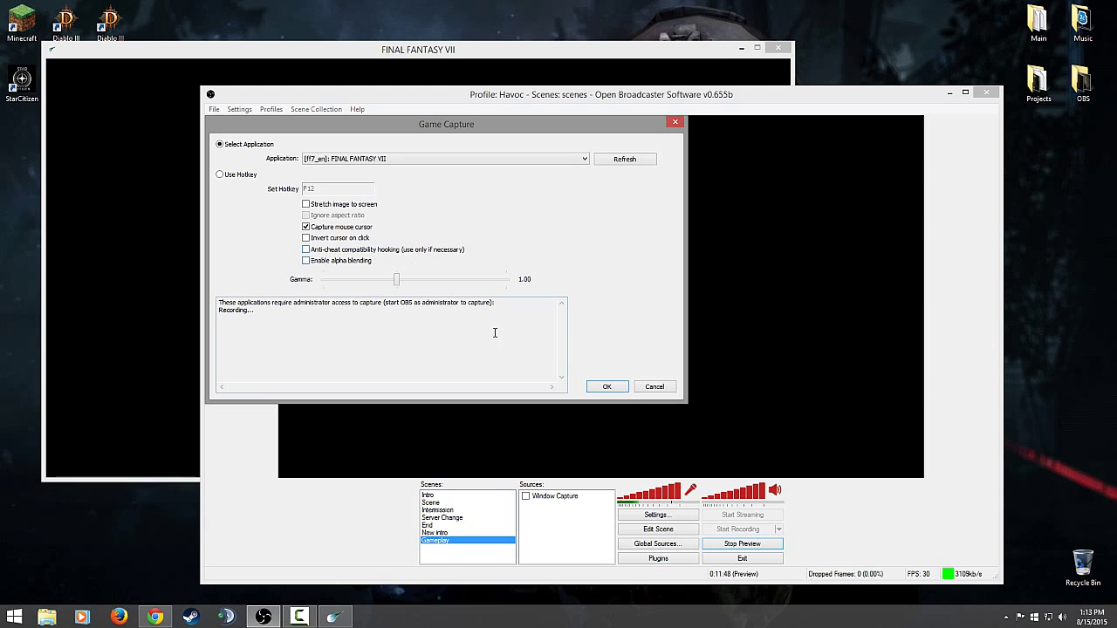
Confirm the Game Capture settings so the Final Fantasy VII capture joins Gameplay.
click(606, 388)
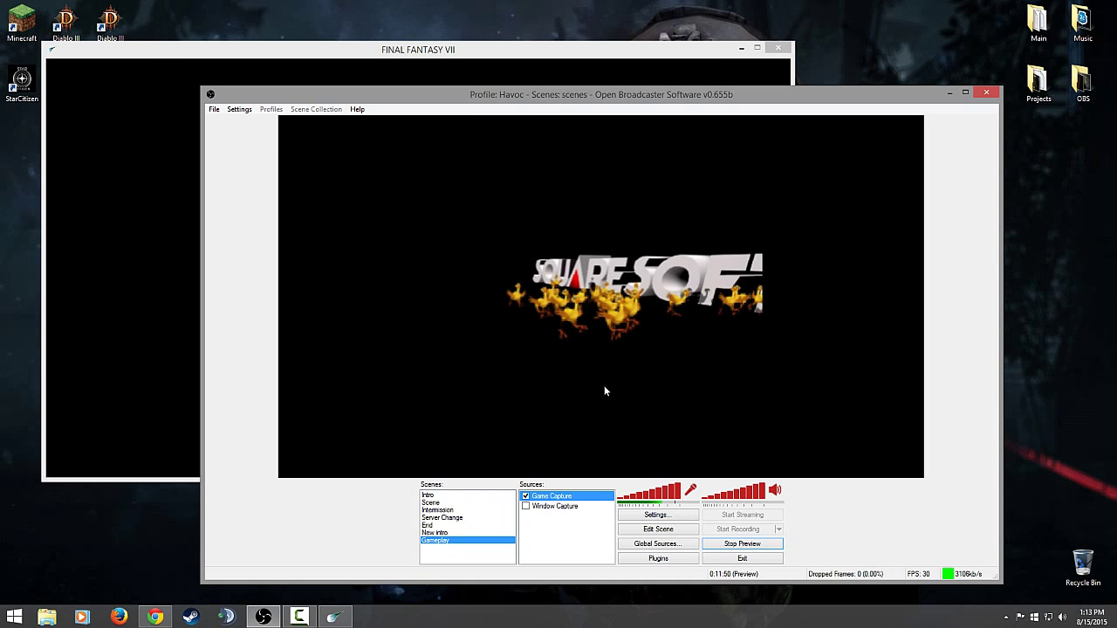
click(180, 50)
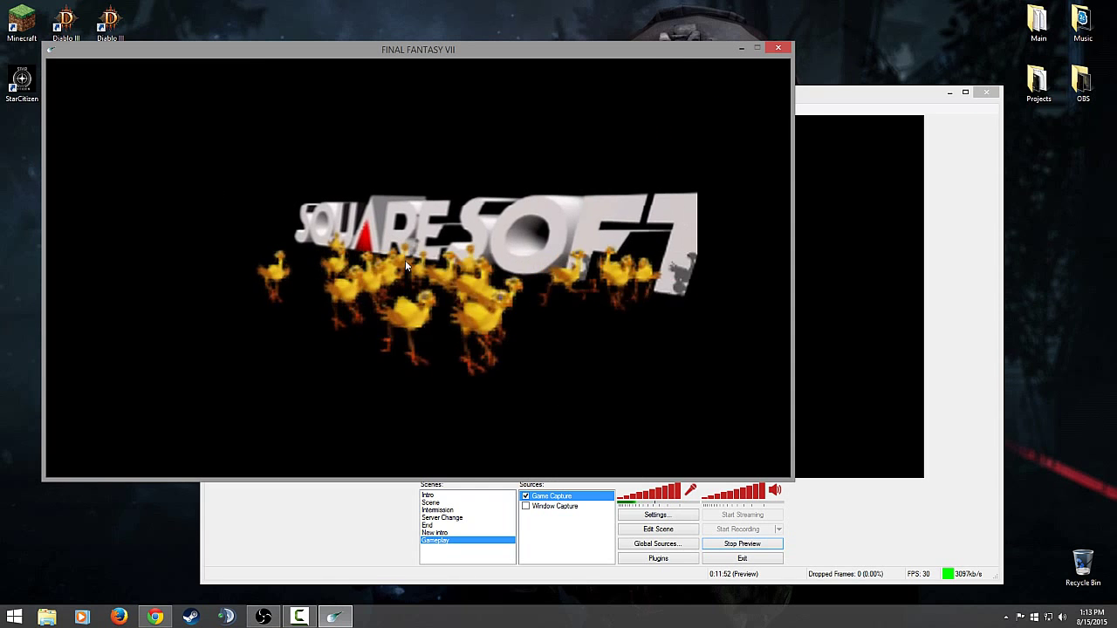
click(833, 98)
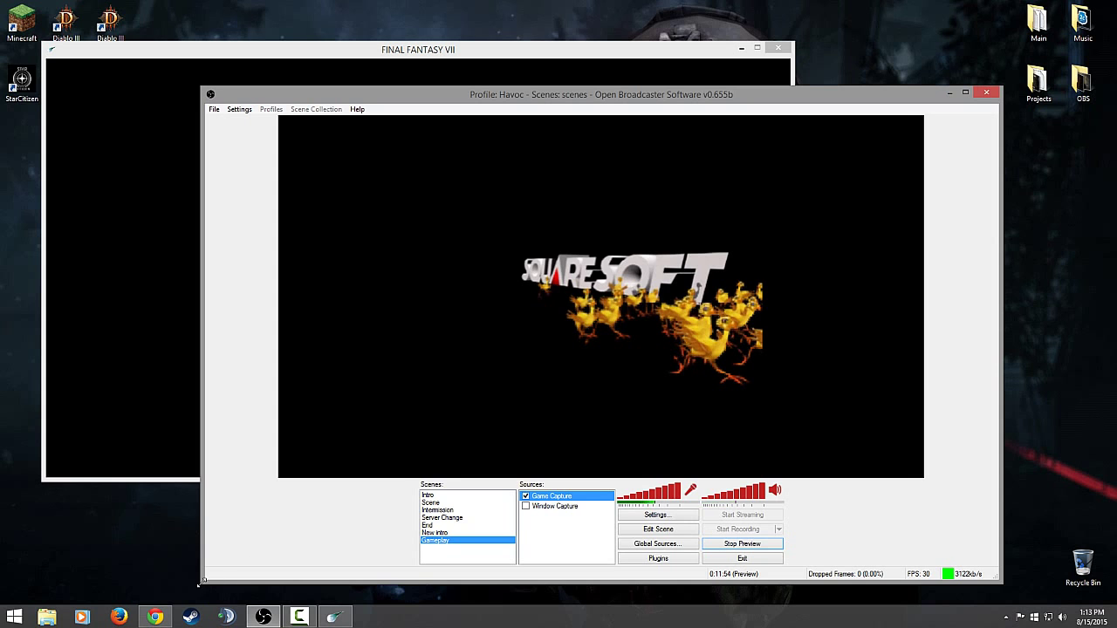
Shrink OBS, move it to the lower right, and minimize the Final Fantasy VII window.
drag(202, 582, 561, 484)
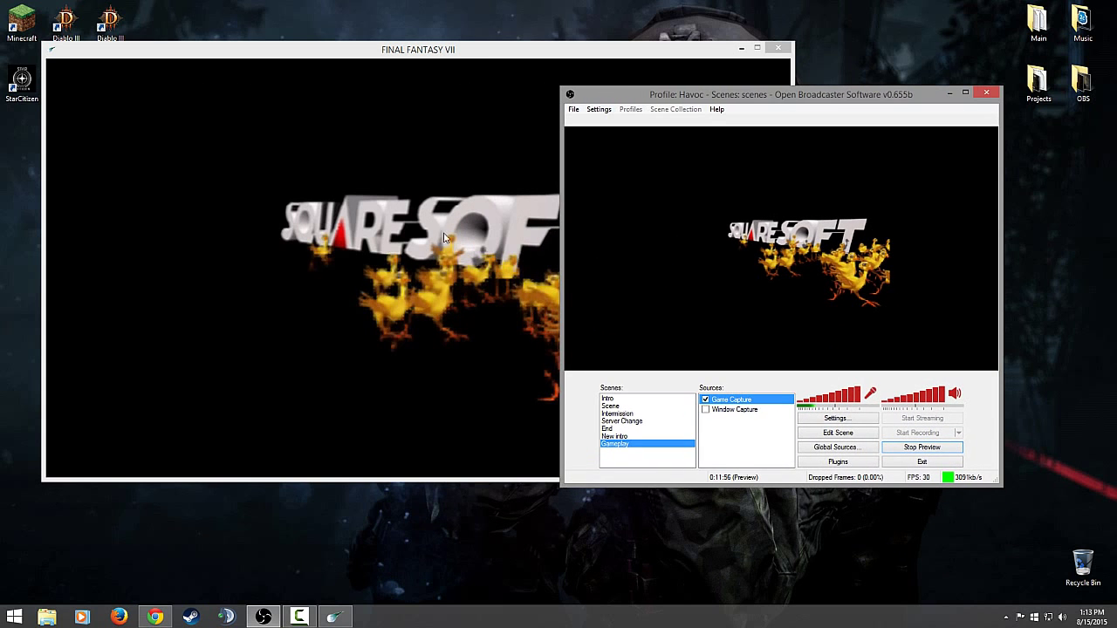
click(462, 52)
drag(841, 94, 955, 179)
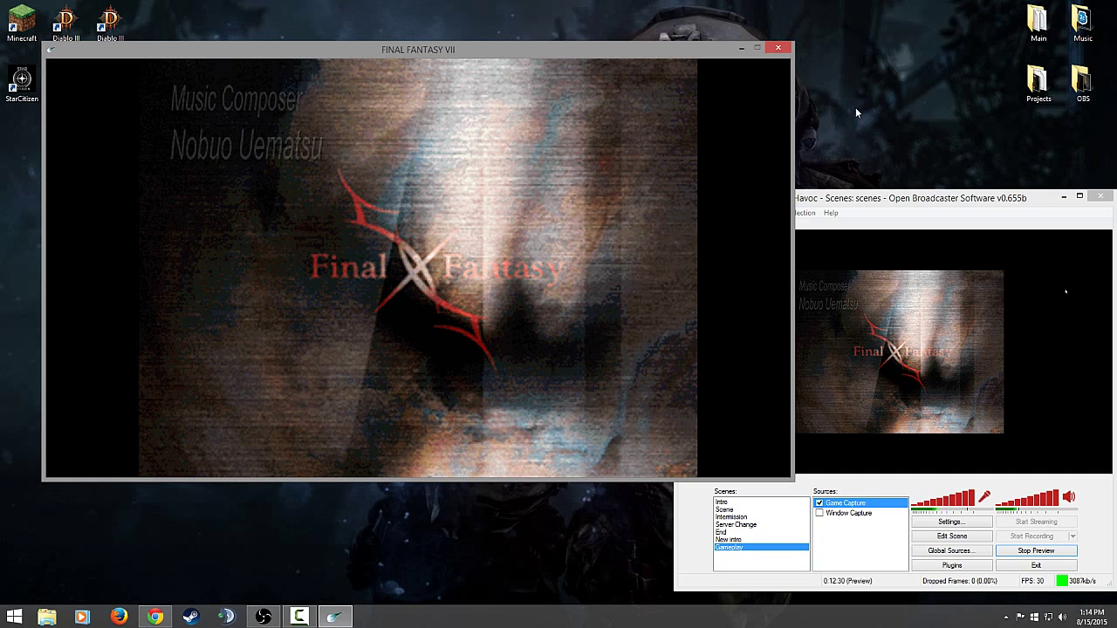
click(740, 49)
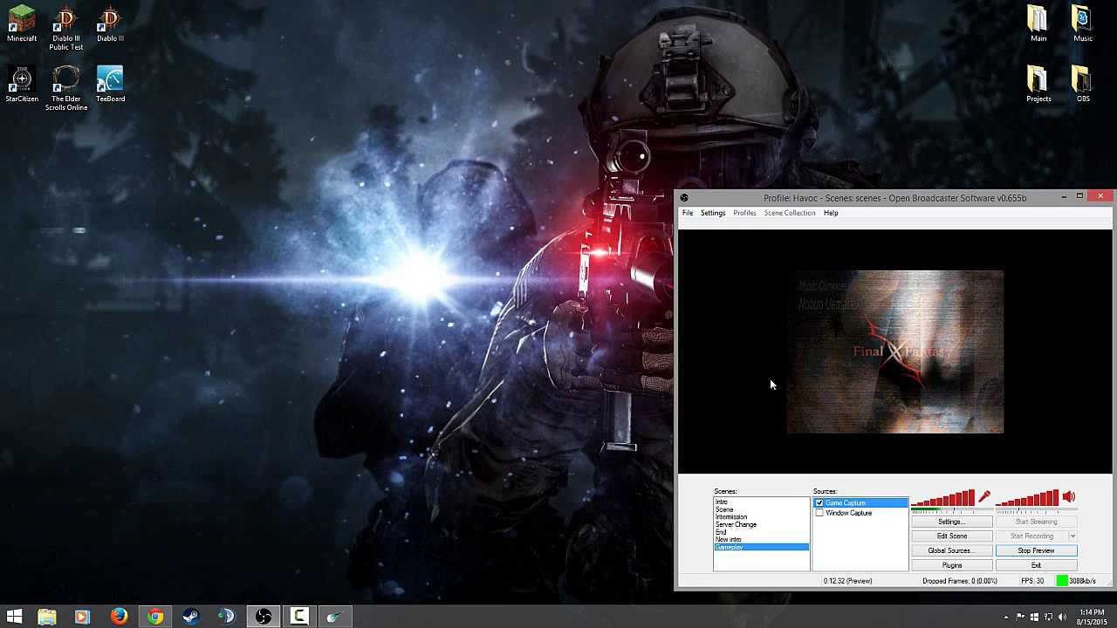
Put Chrome's YouTube channel page behind OBS, with OBS in front.
click(155, 617)
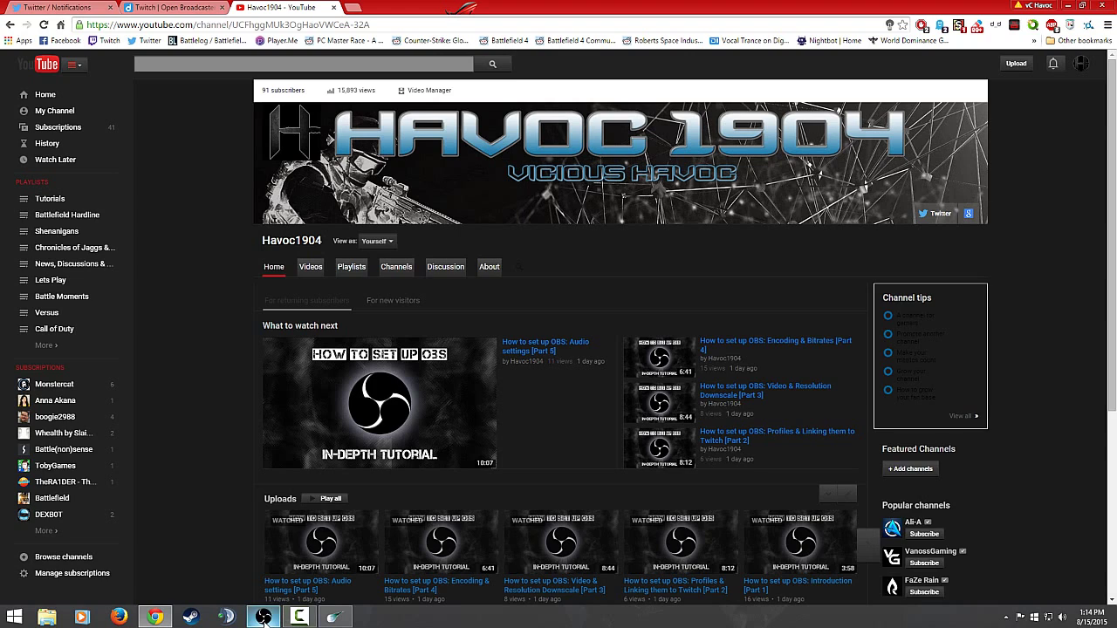
click(299, 617)
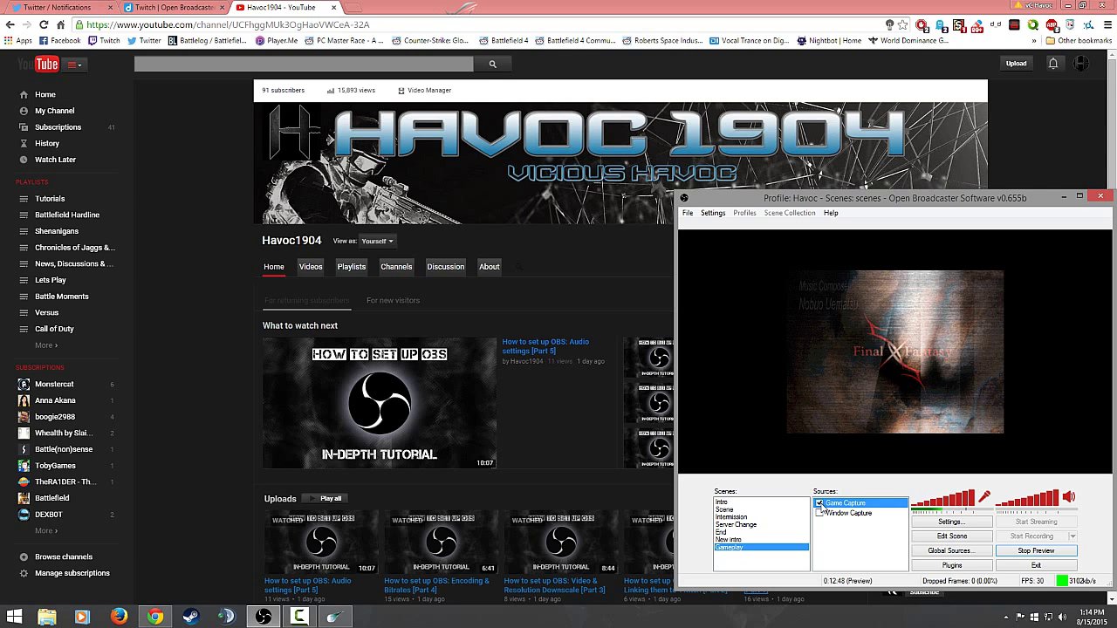
Turn off the Game Capture source and dismiss the Add source menu without adding anything.
click(819, 503)
right_click(834, 534)
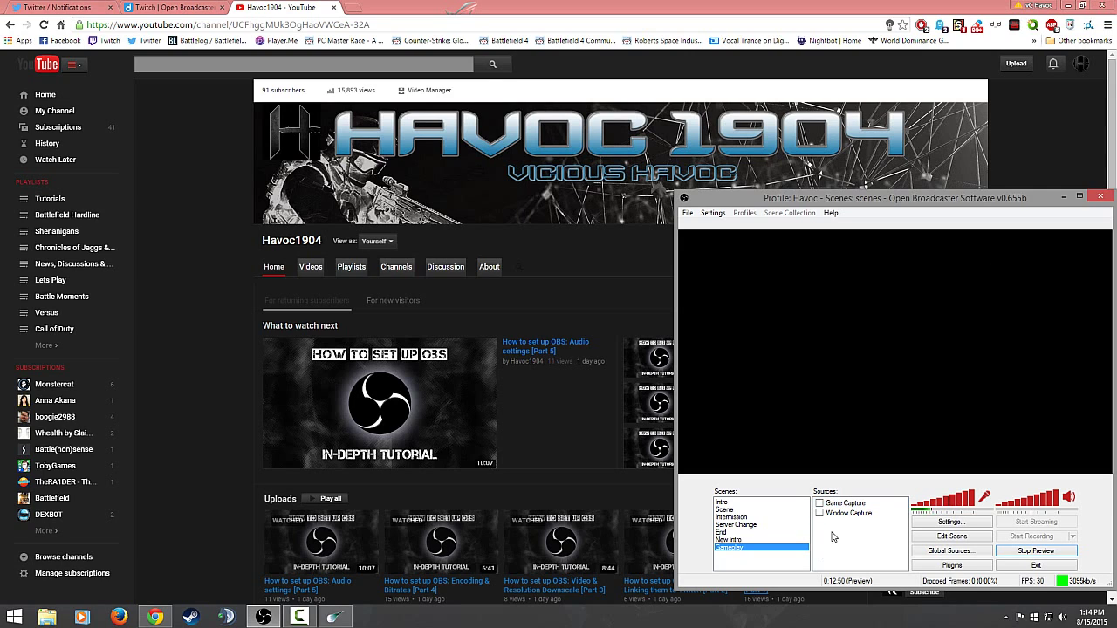
mouse_move(881, 543)
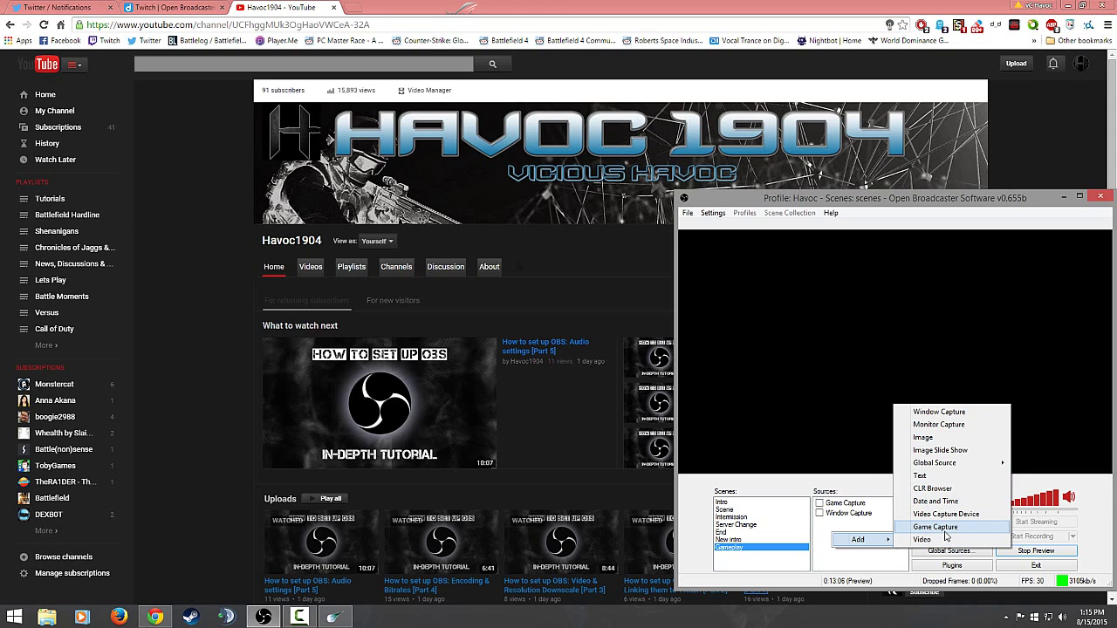
click(870, 561)
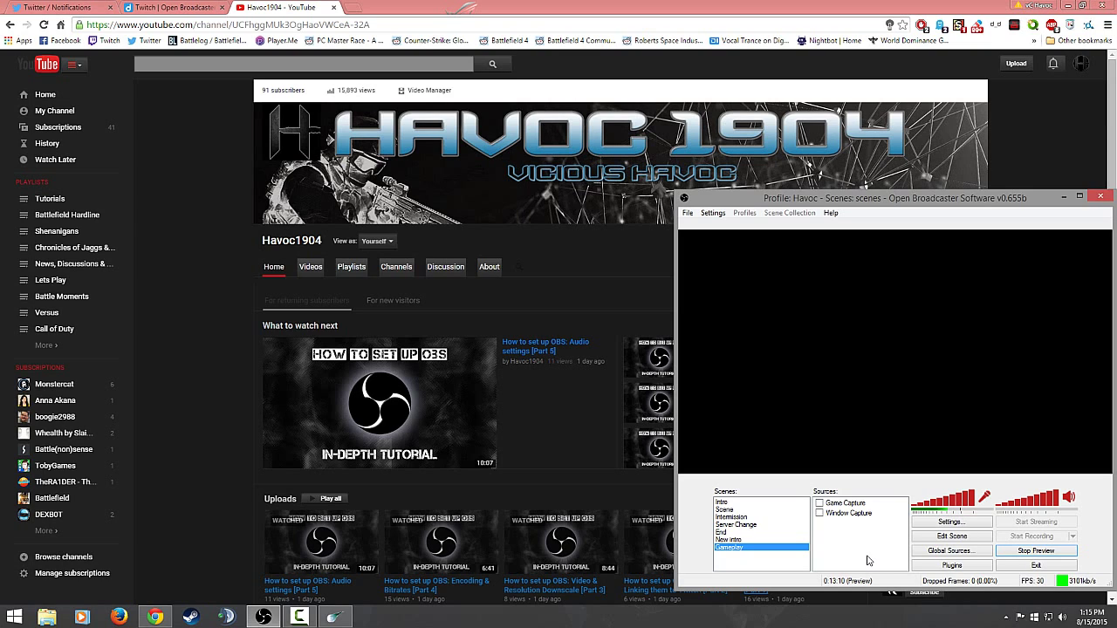
Stop the live preview, move the OBS window to the screen centre, and close OBS.
click(1038, 550)
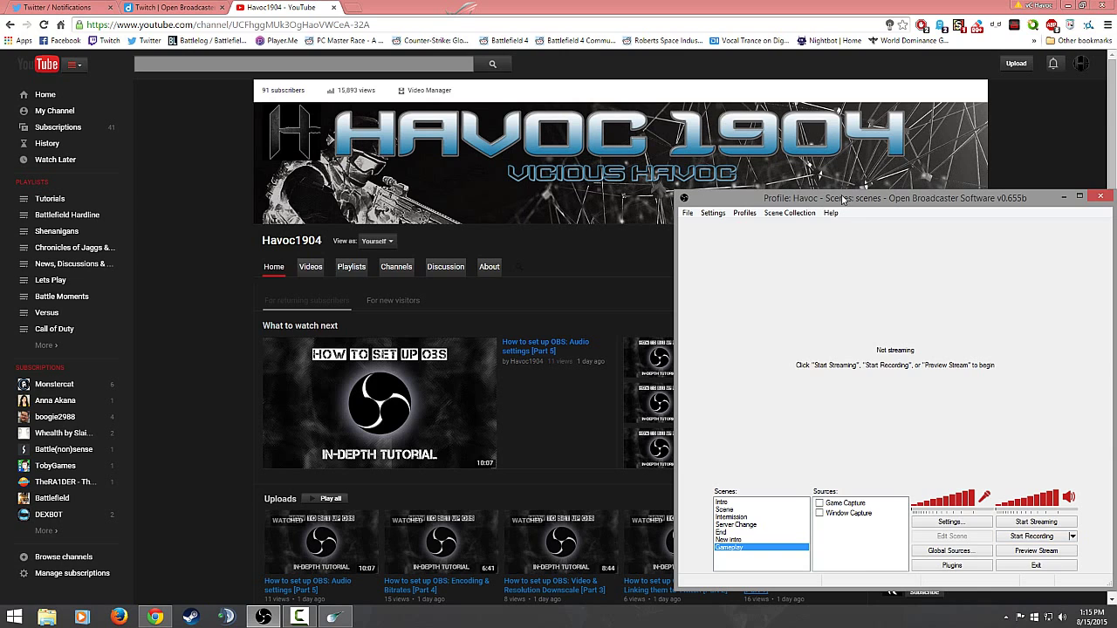
drag(840, 200, 518, 156)
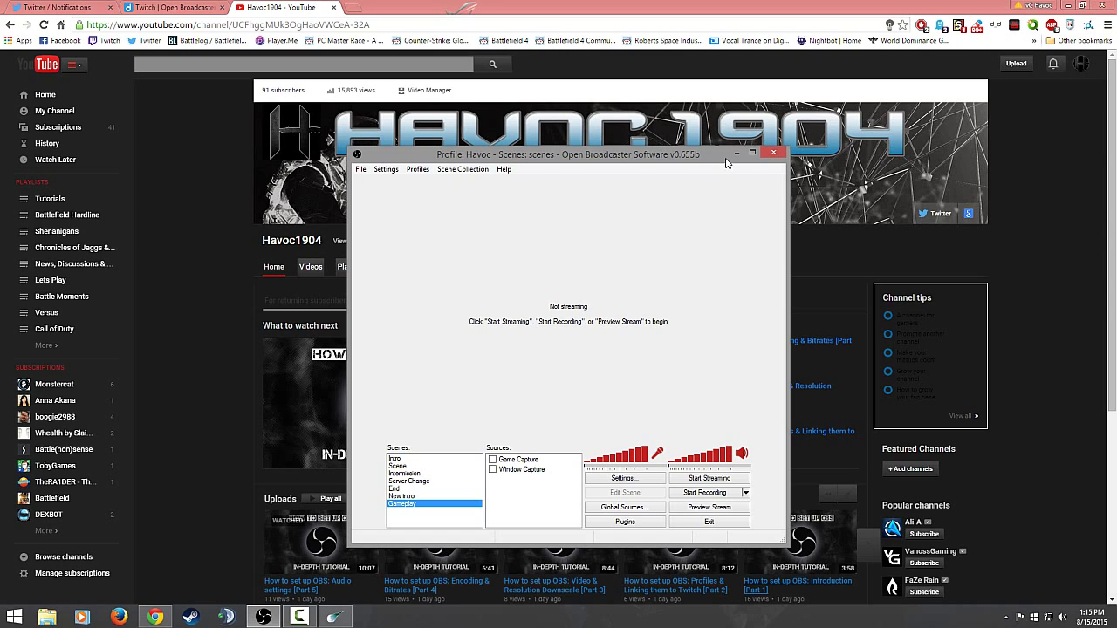
click(773, 153)
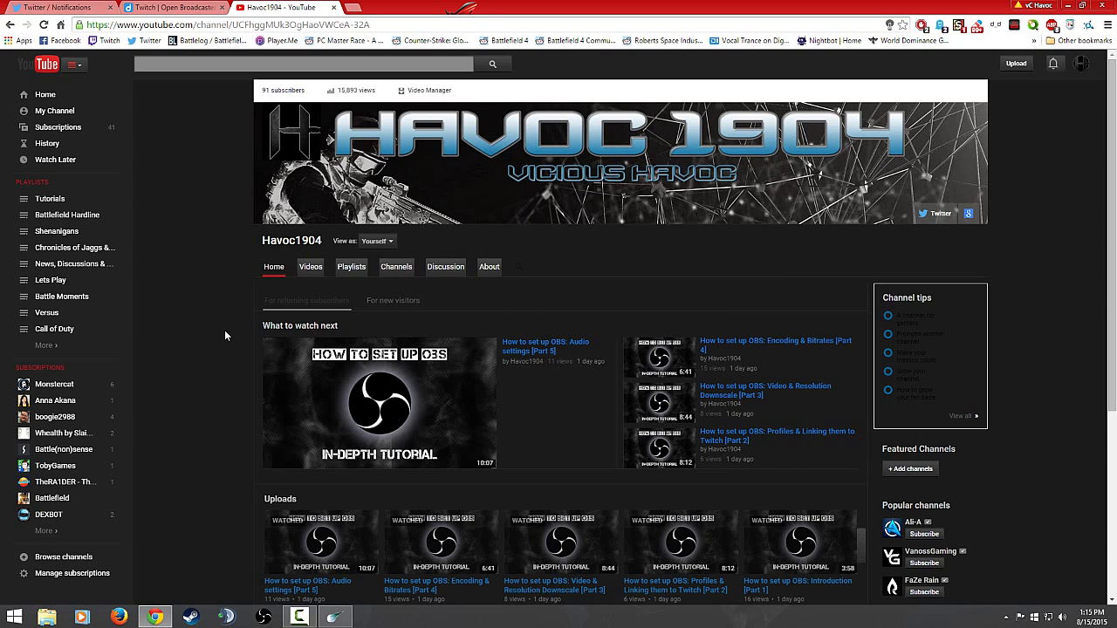